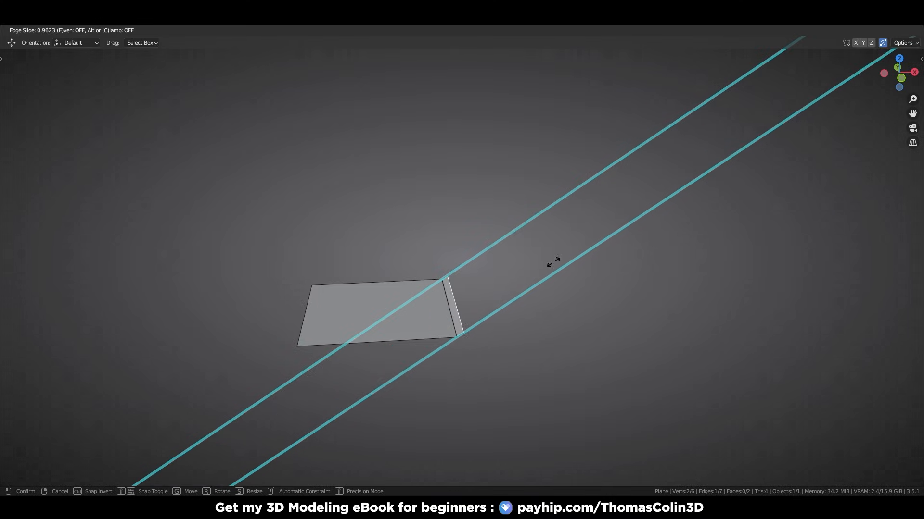
- Edge-slide the plane's short right-hand edge beyond its original length with clamping off
left_click(710, 178)
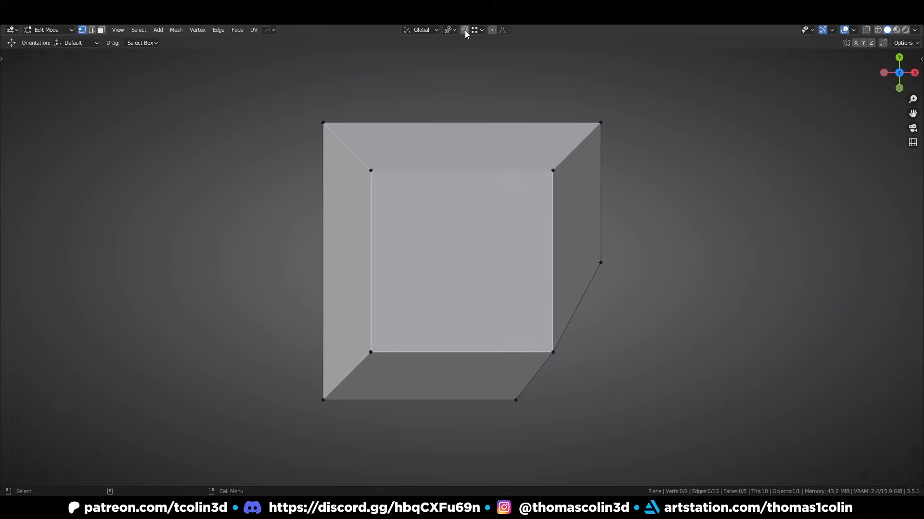
- Enable snapping and move the two loose vertices along X and Y to close the open corner
left_click(478, 30)
left_click(516, 400)
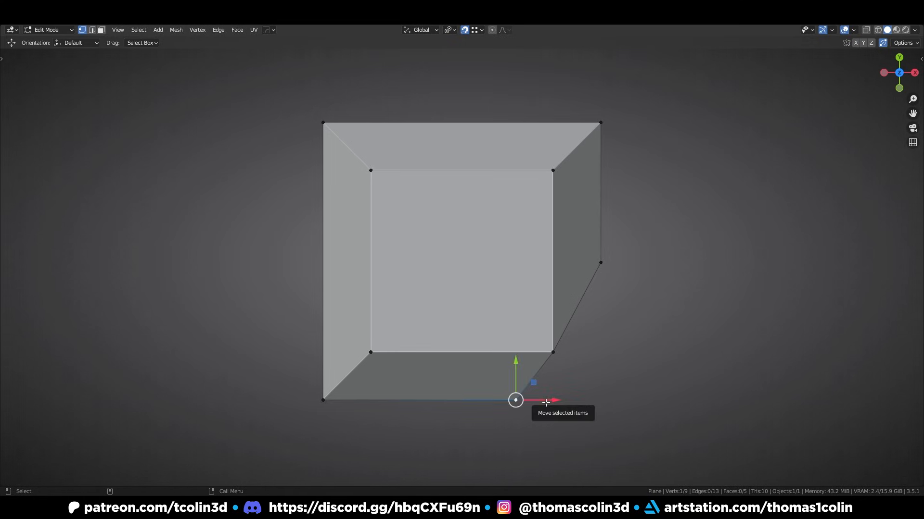
left_click_drag(549, 401, 603, 263)
left_click(602, 262)
left_click_drag(602, 230, 601, 400)
left_click(626, 395)
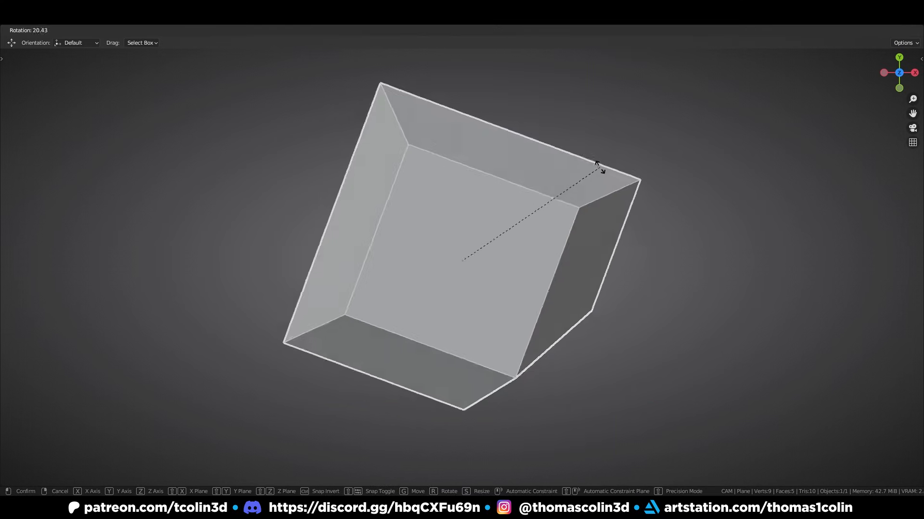
- Rotate the whole object about 28.2° around the view axis in Object Mode and display its transform values
left_click(601, 171)
key("n")
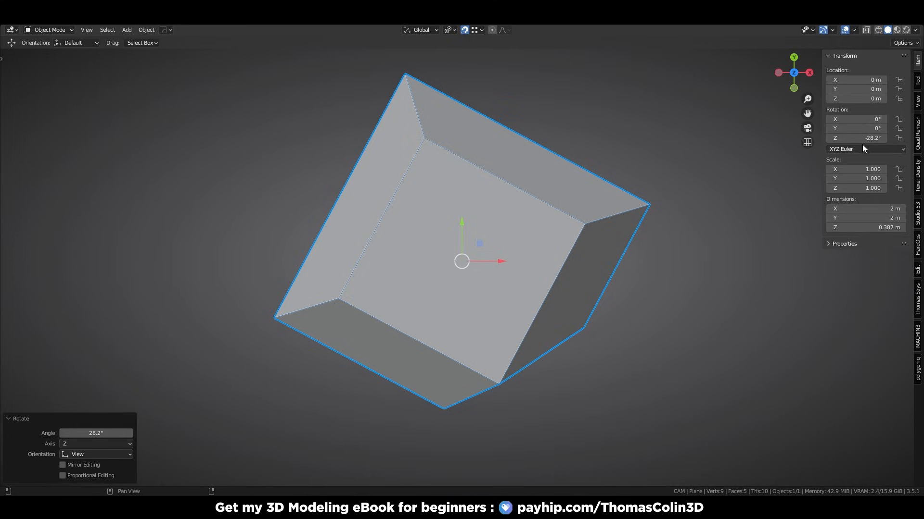
- Set the transform orientation to Local and snap the two loose vertices together along local X and local Y
left_click(420, 30)
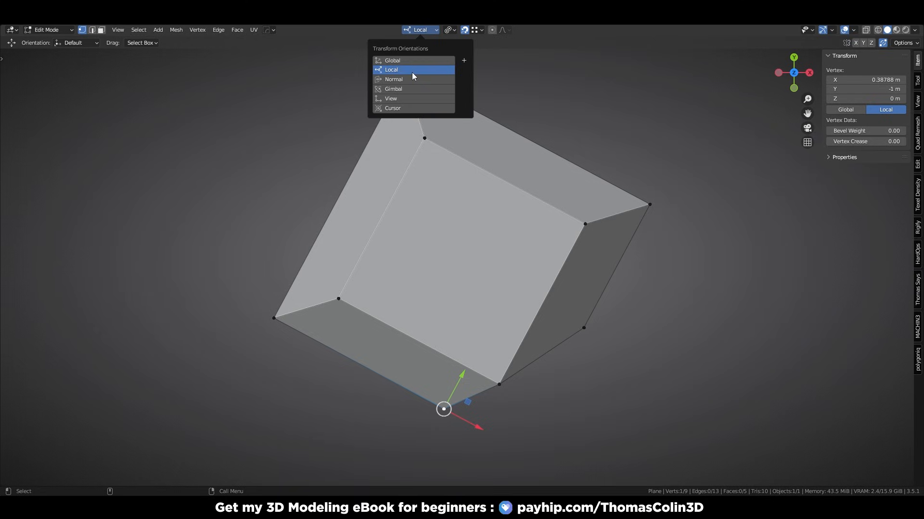
left_click(412, 72)
key("g")
key("x")
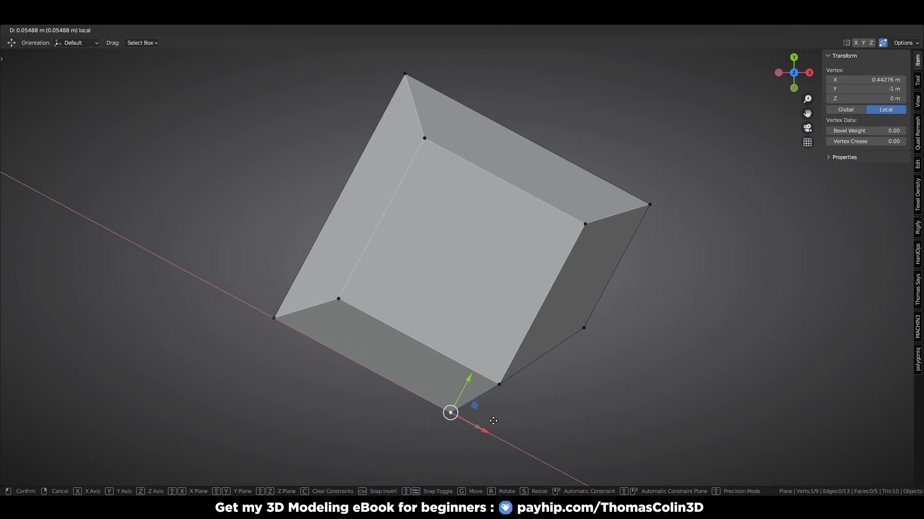
left_click(583, 334)
left_click(584, 328)
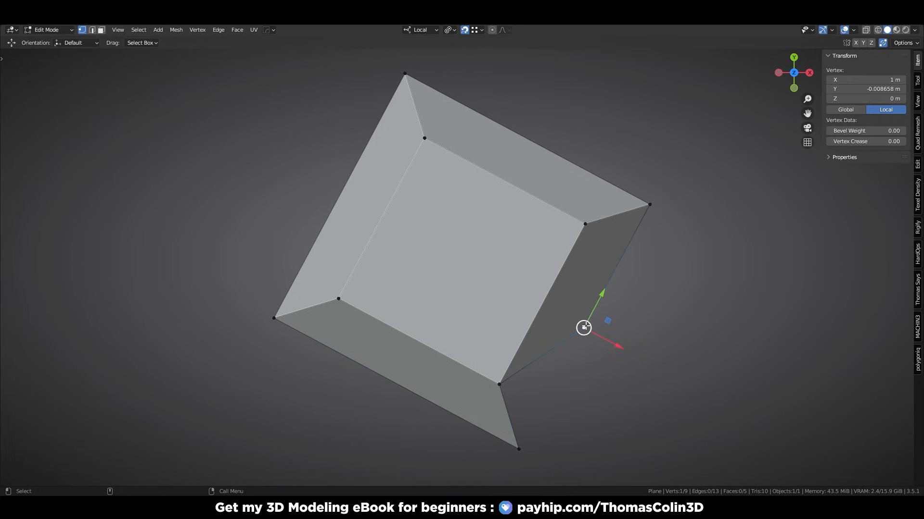
key("g")
key("y")
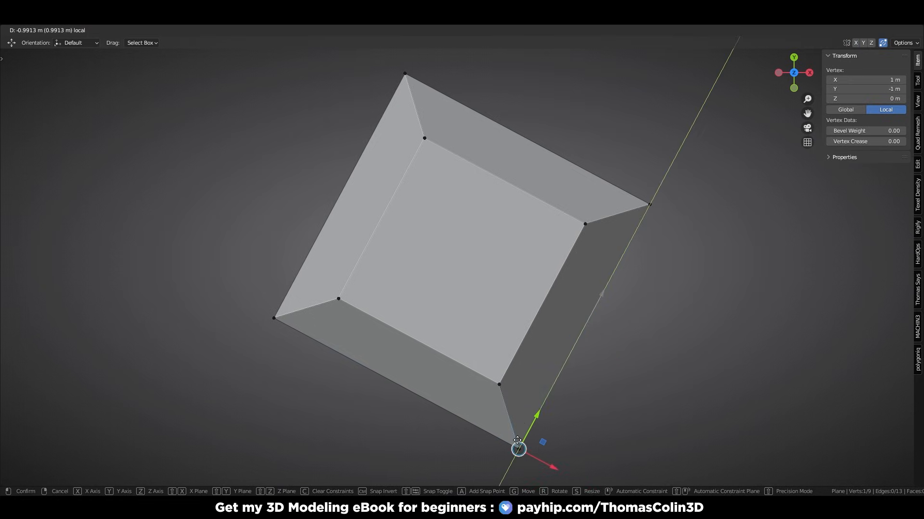
left_click(607, 412)
- Undo both vertex moves made along the local axes
key("ctrl+z")
key("ctrl+z")
key("ctrl+z")
key("ctrl+z")
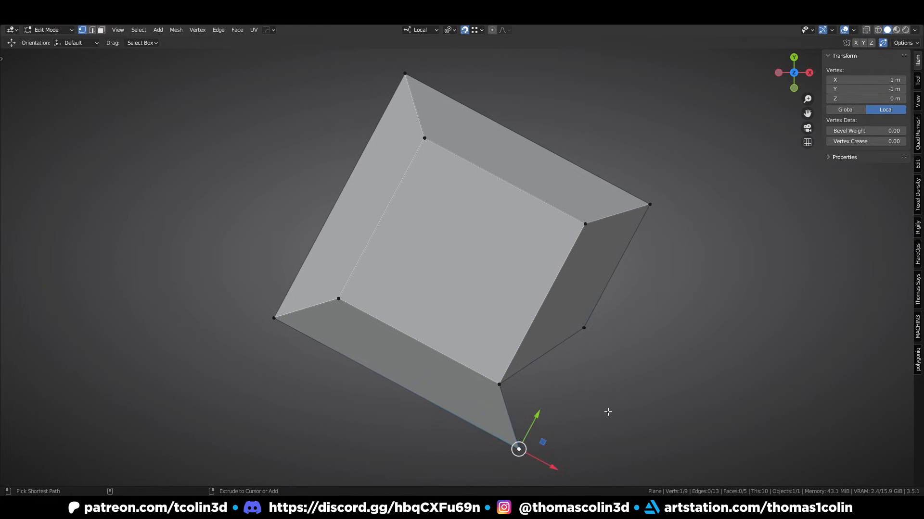
- Return to Object Mode and apply the object's rotation
key("Tab")
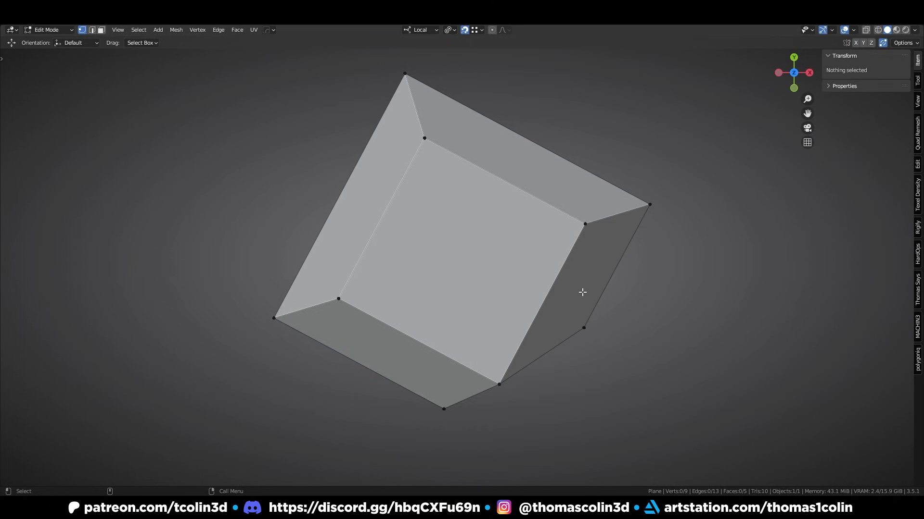
key("ctrl+a")
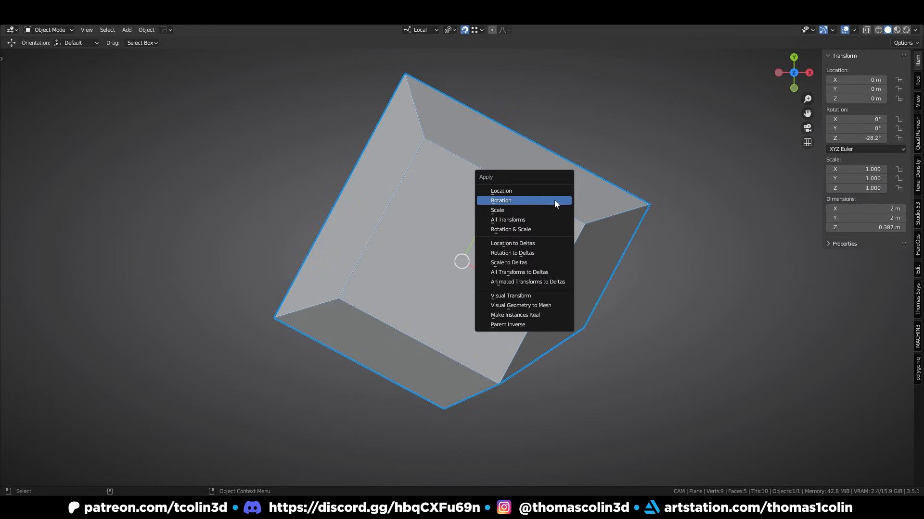
left_click(519, 200)
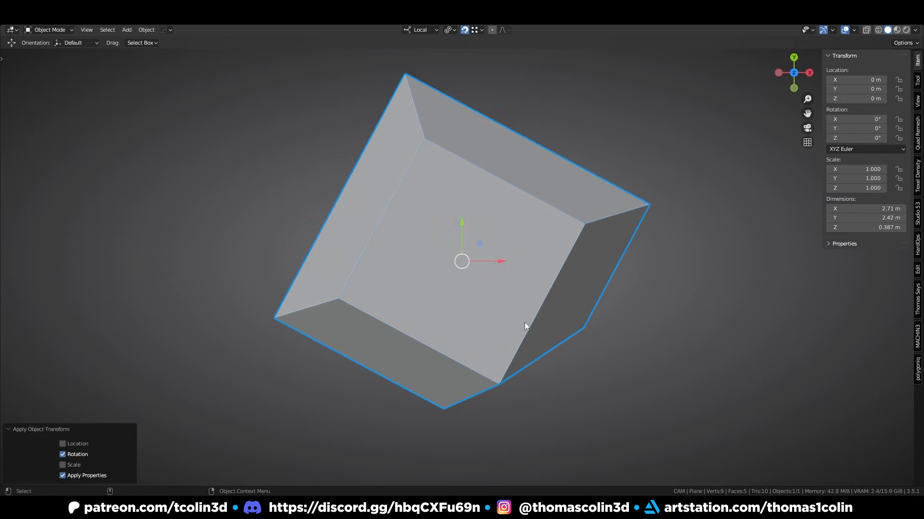
- In Edit Mode, set the transform orientation to Global and select the outer edge leading to the lower loose vertex
key("Tab")
left_click(443, 409)
left_click(429, 30)
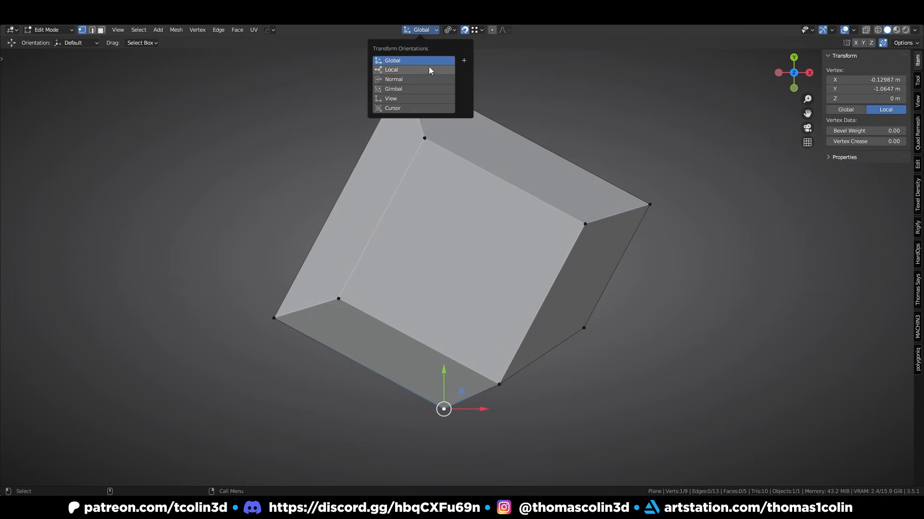
left_click(414, 60)
key("2")
left_click(327, 345)
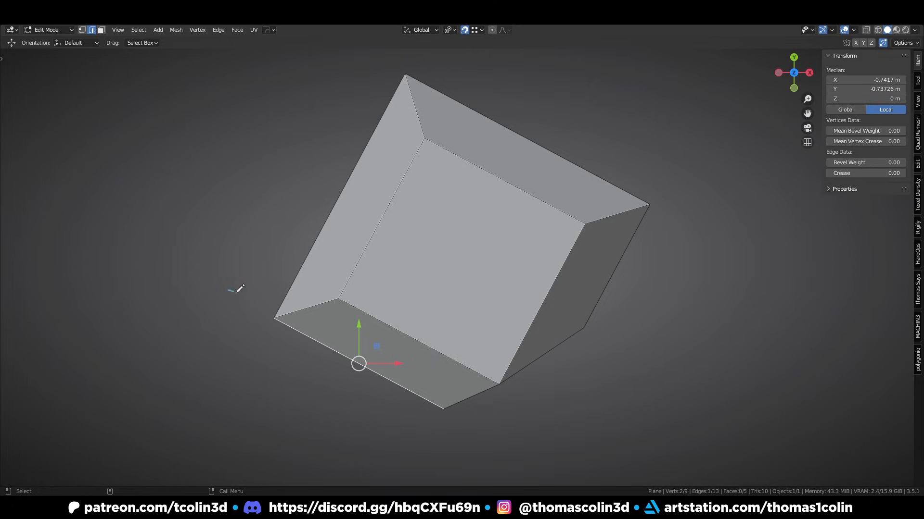
- Draw an annotation line along the selected outer edge and its extension, and undo it
left_click_drag(237, 292, 314, 338)
left_click_drag(408, 383, 564, 458)
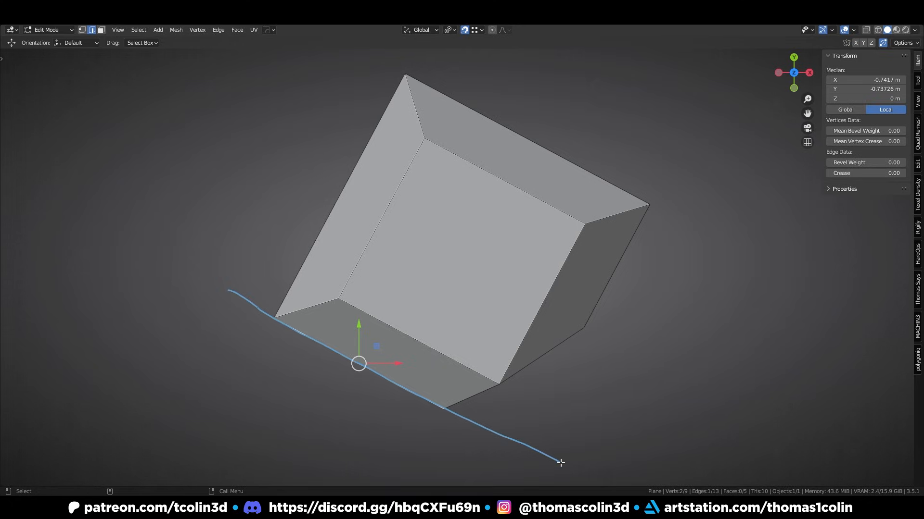
key("ctrl+z")
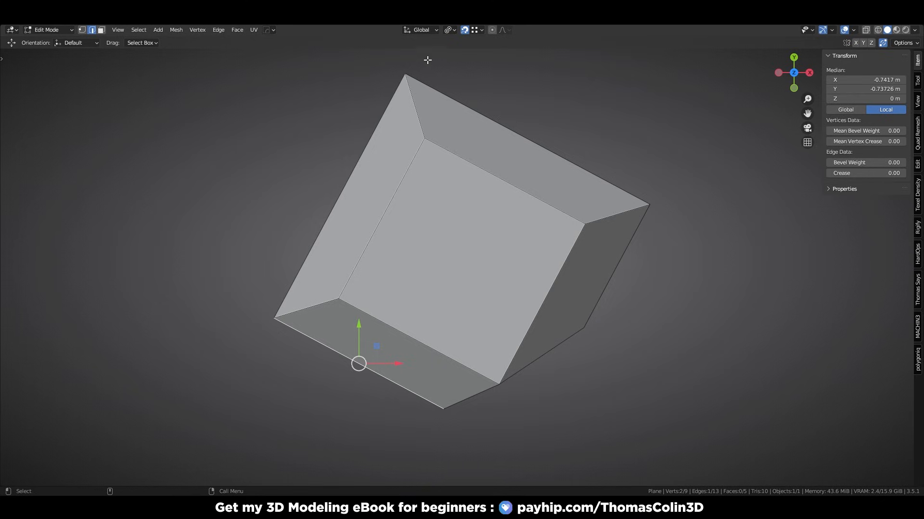
- Create a custom transform orientation from the selected edge and move the lower loose vertex along its Y axis to the missing corner
left_click(430, 28)
left_click(464, 61)
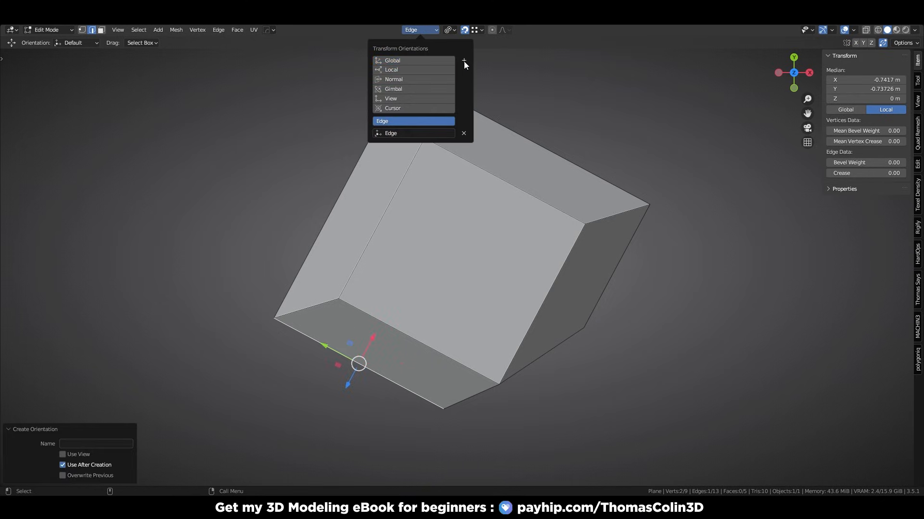
key("1")
left_click(442, 410)
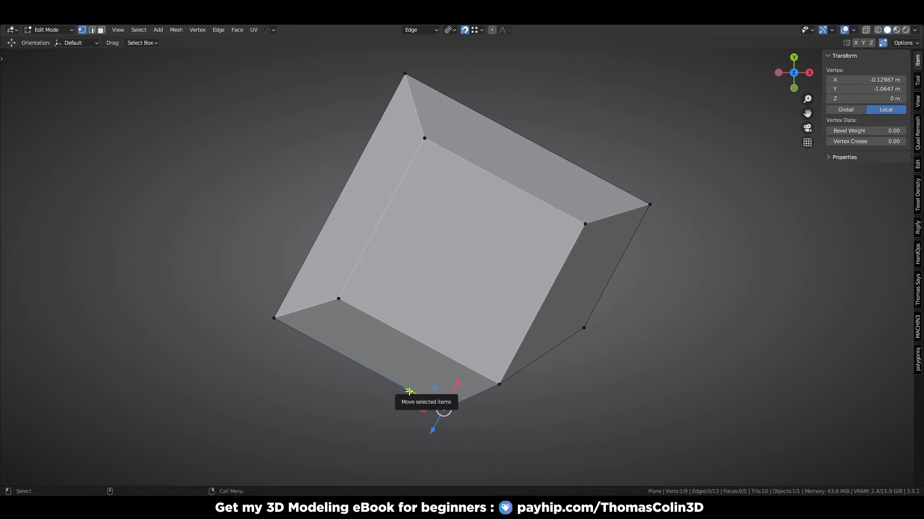
left_click_drag(409, 391, 486, 430)
- Select the outer edge attached to the other loose vertex and create a second custom transform orientation from it
left_click(583, 328)
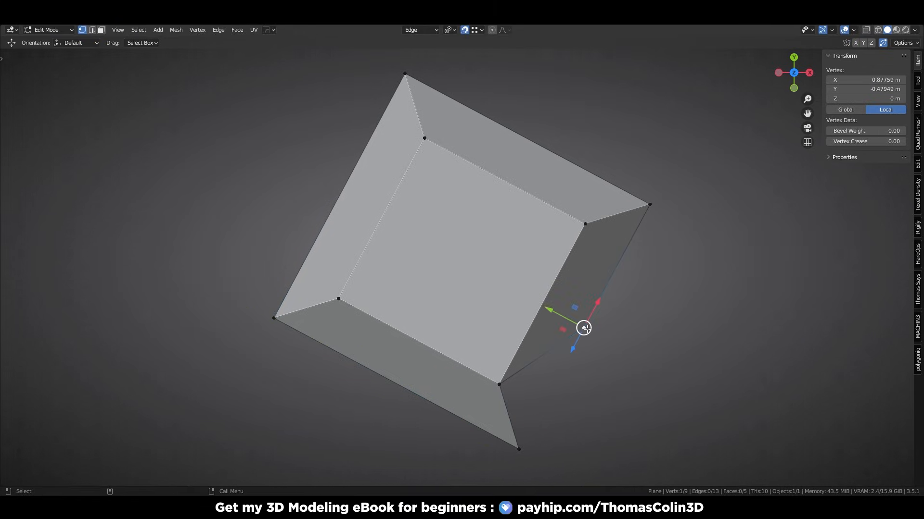
middle_click_drag(682, 287, 622, 308)
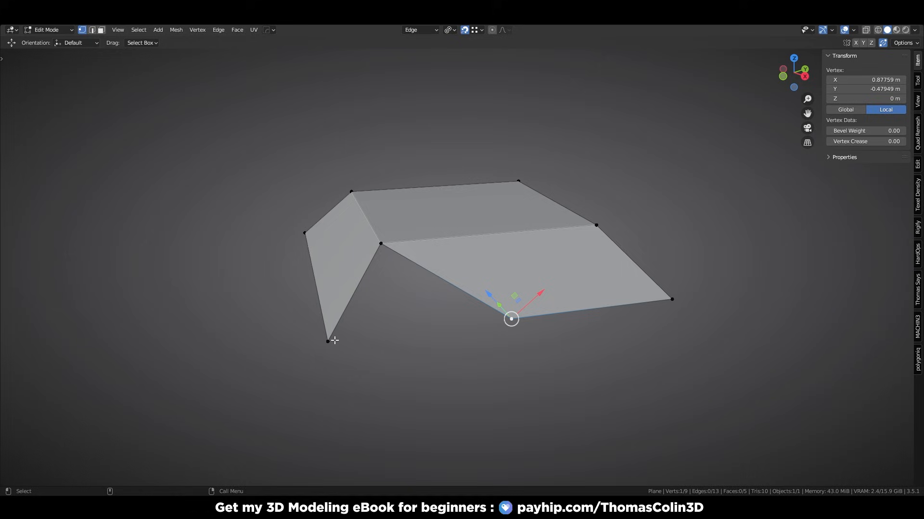
key("2")
left_click(563, 313)
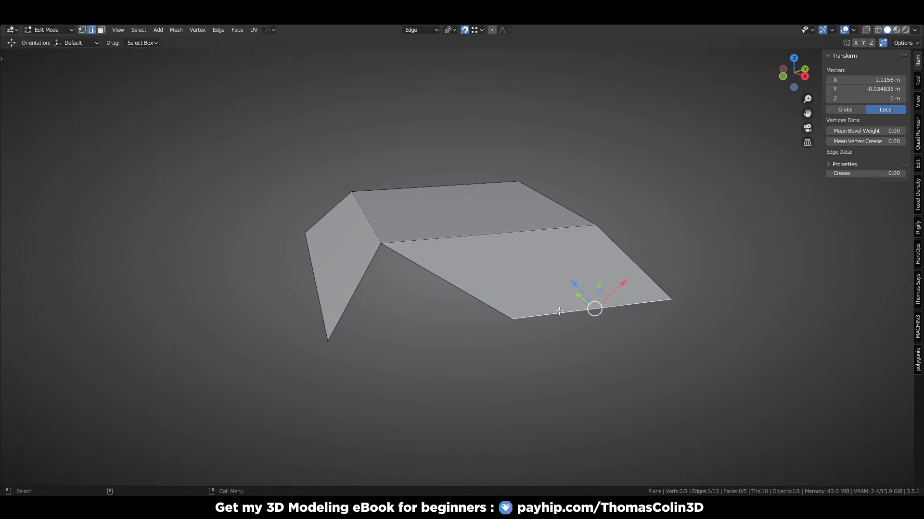
left_click(431, 31)
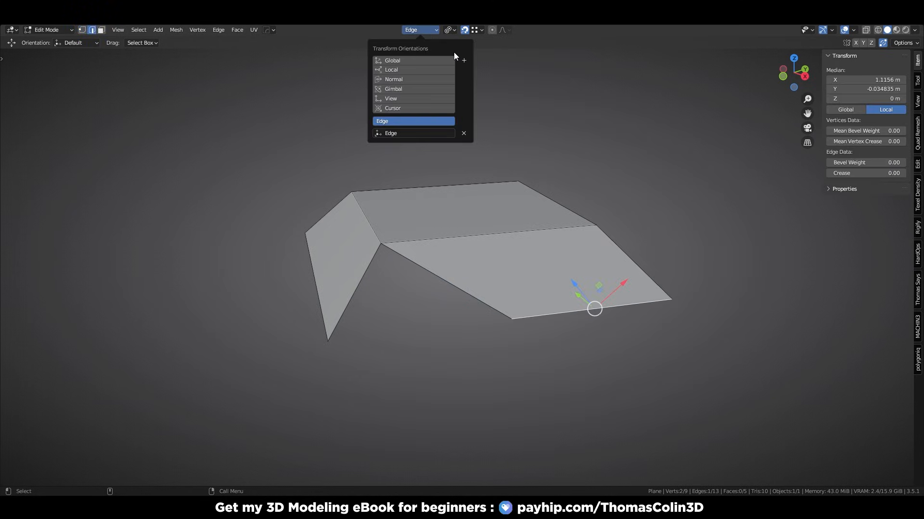
left_click(464, 60)
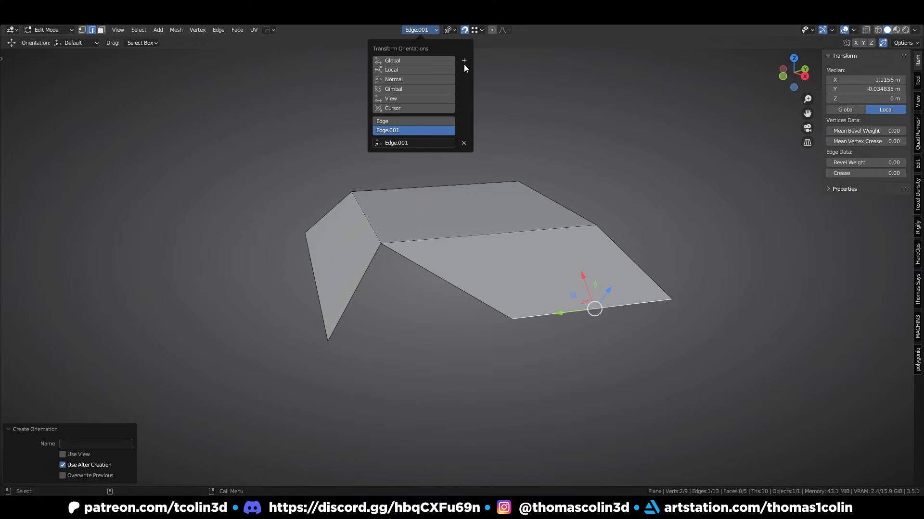
- Move the remaining loose vertex along the Edge.001 Y axis and snap it onto the corner vertex
key("1")
left_click(511, 318)
key("g")
key("y")
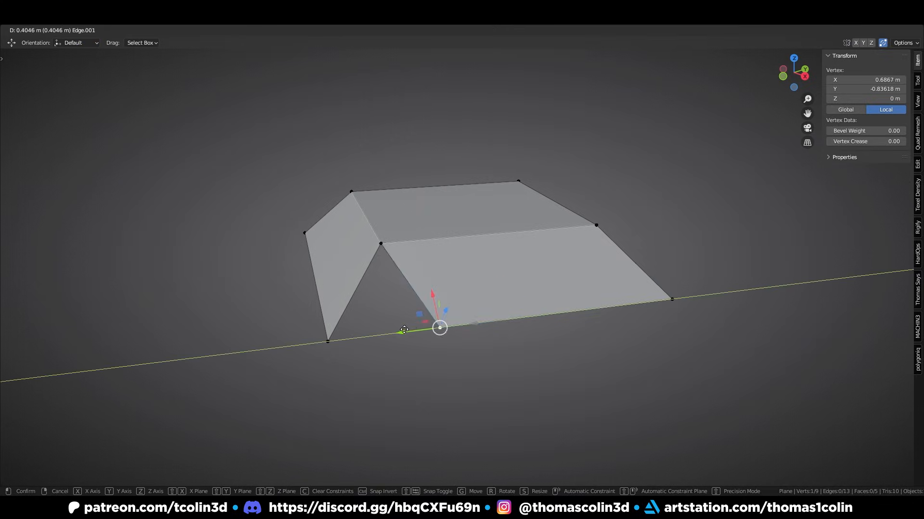
left_click(327, 341)
left_click(192, 240)
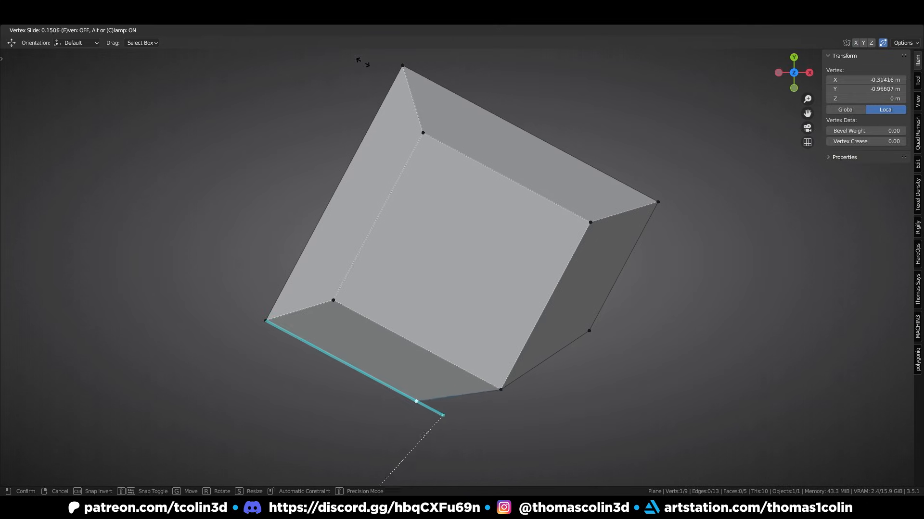
- Vertex-slide the two loose vertices along their outer edges with clamping off, snapping them together at the corner
key("c")
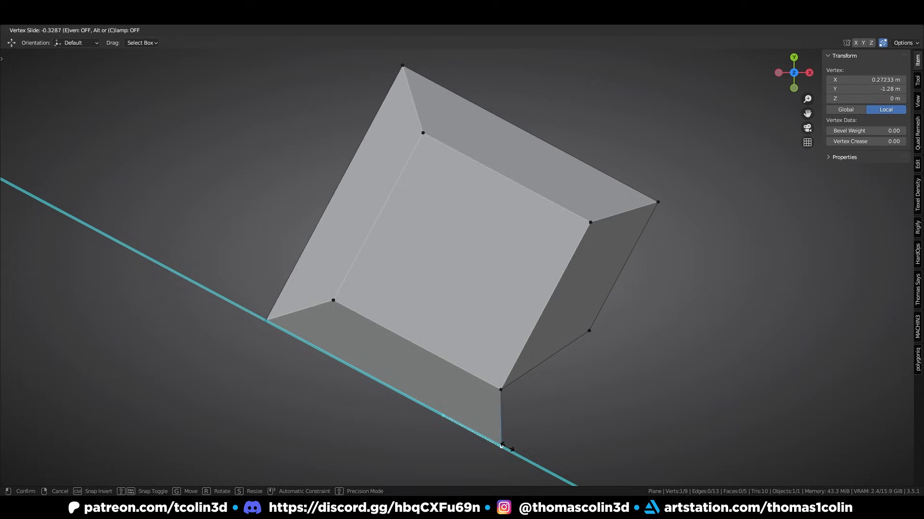
left_click(588, 335)
left_click(589, 332)
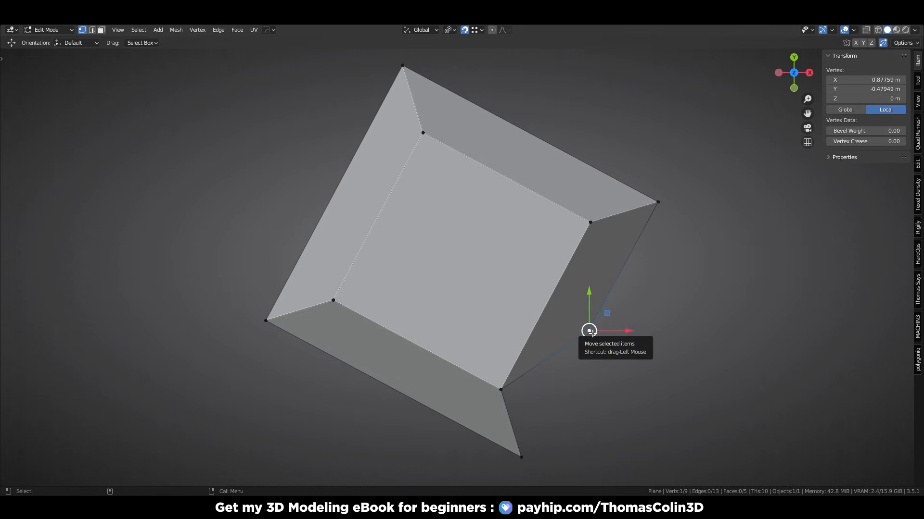
key("shift+v")
key("c")
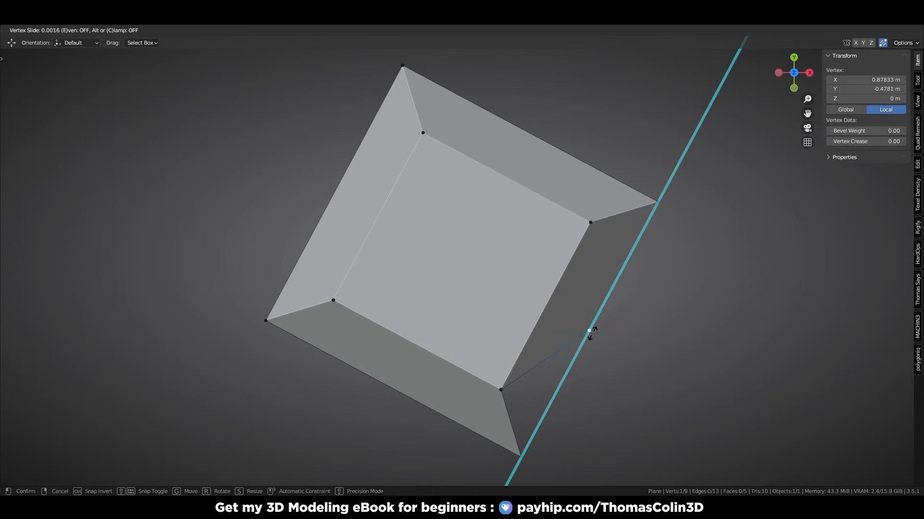
left_click(518, 449)
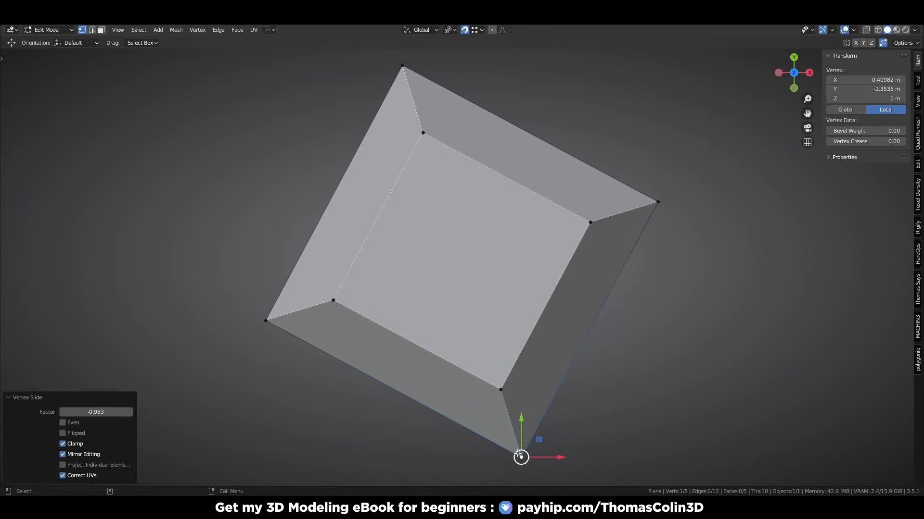
left_click(652, 351)
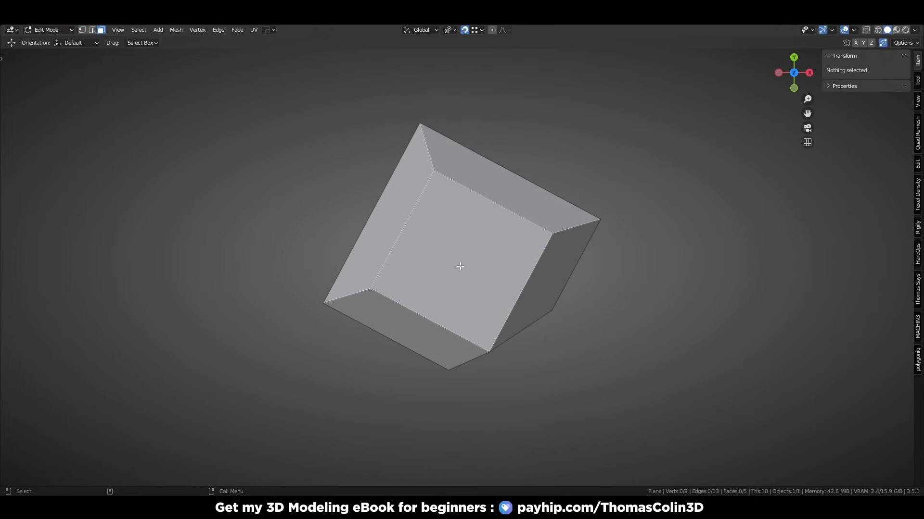
- Select the mesh's central face and set the transform orientation to Normal
left_click(459, 266)
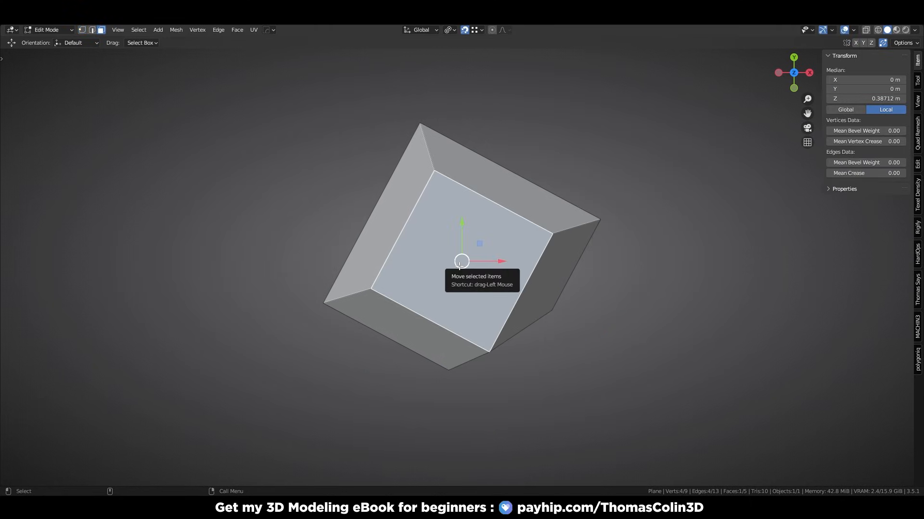
left_click(422, 30)
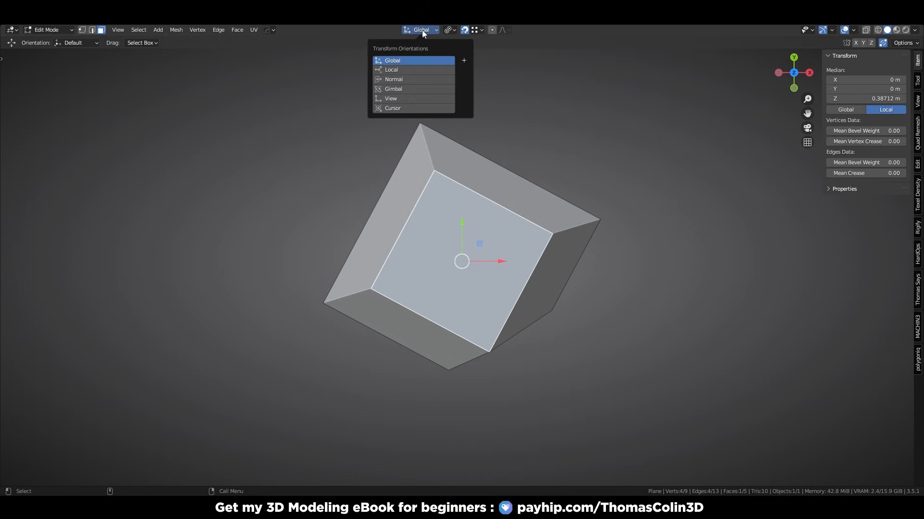
left_click(405, 80)
- Annotate the central face with two crossing axis lines and a curved rotation arrow beside the mesh
left_click_drag(374, 398, 565, 106)
left_click_drag(265, 171, 624, 359)
mouse_move(638, 357)
left_mouse_down()
mouse_move(645, 350)
mouse_move(583, 117)
left_mouse_up()
left_click_drag(587, 158, 621, 122)
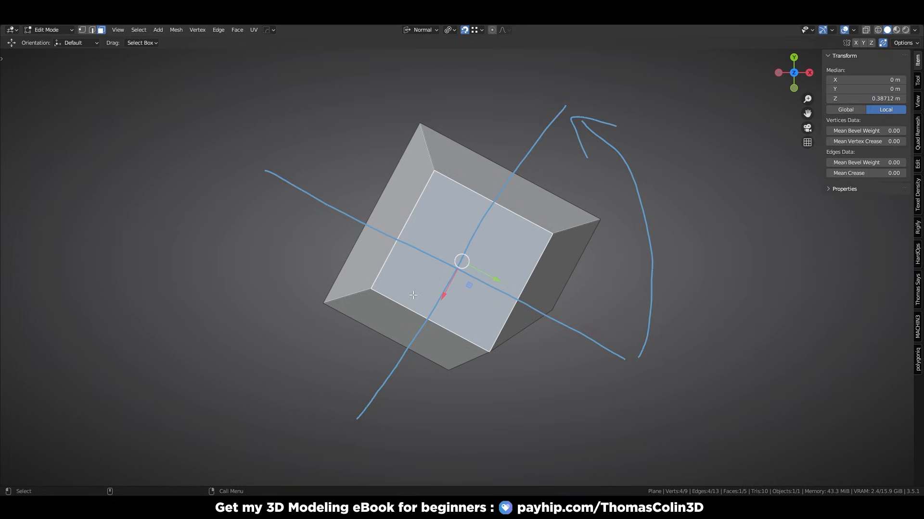
- Align the top view to the selected face, erase the annotations, and set the orientation to View with the upper loose vertex selected
key("shift+KP_7")
mouse_move(542, 53)
right_mouse_down()
mouse_move(323, 123)
mouse_move(470, 256)
mouse_move(445, 429)
right_mouse_up()
key("1")
left_click(462, 158)
left_click(423, 30)
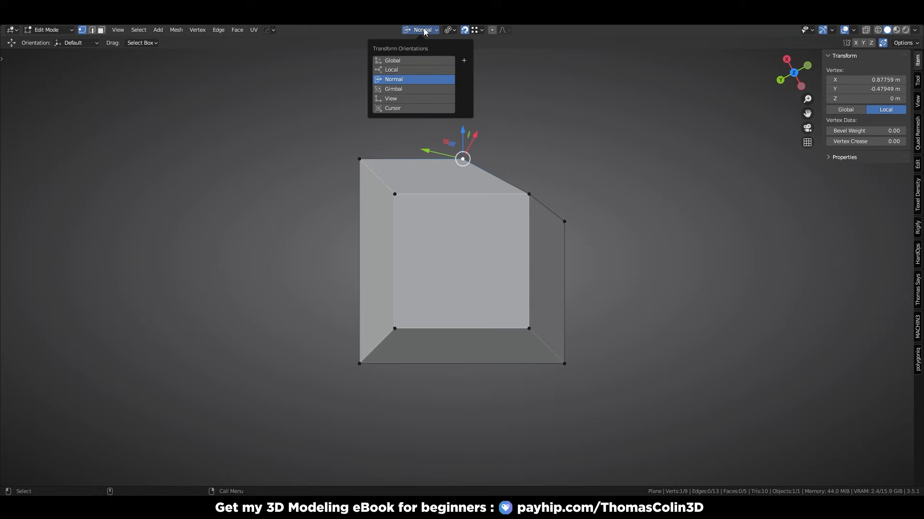
left_click(395, 99)
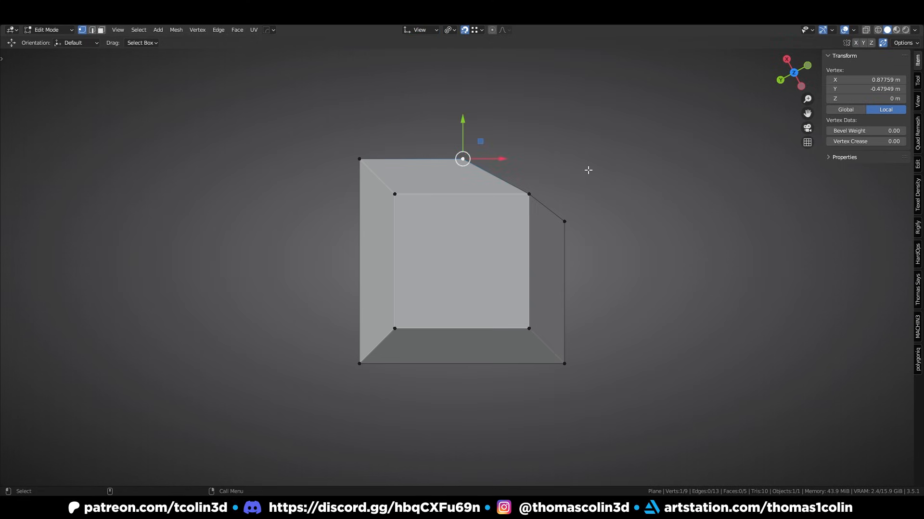
- Move the upper loose vertex along view X and the side loose vertex along view Y, snapping both onto the corner
key("g")
key("x")
left_click(564, 159)
left_click(564, 222)
key("g")
key("y")
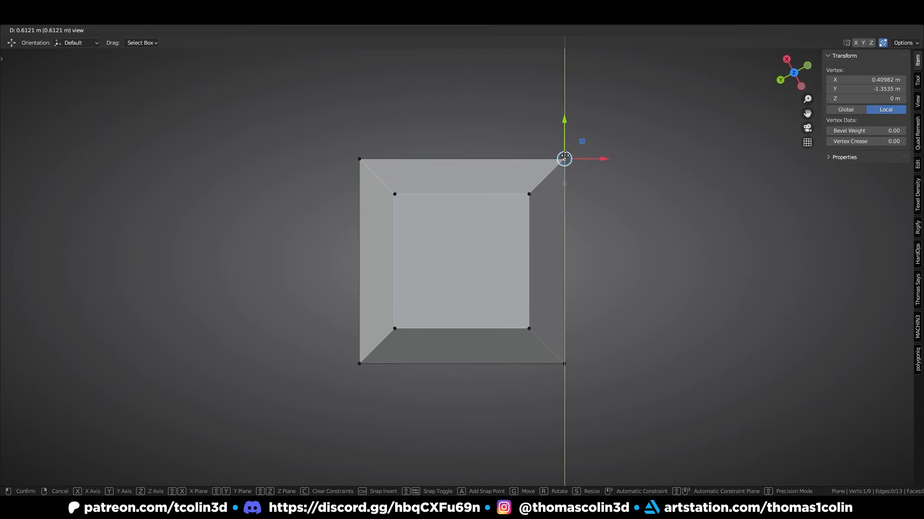
left_click(564, 159)
left_click(640, 191)
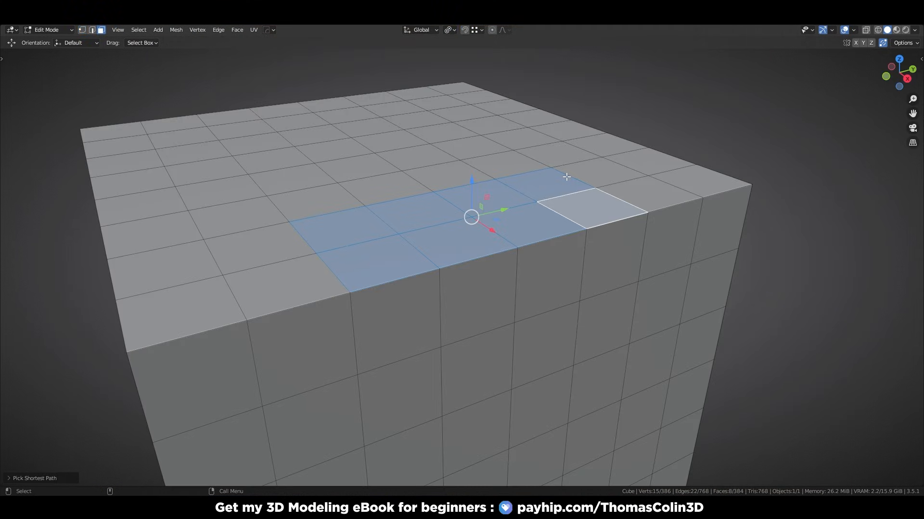
- Extrude the selected top faces down into the cube and delete the four side faces in front of the recess
key("e")
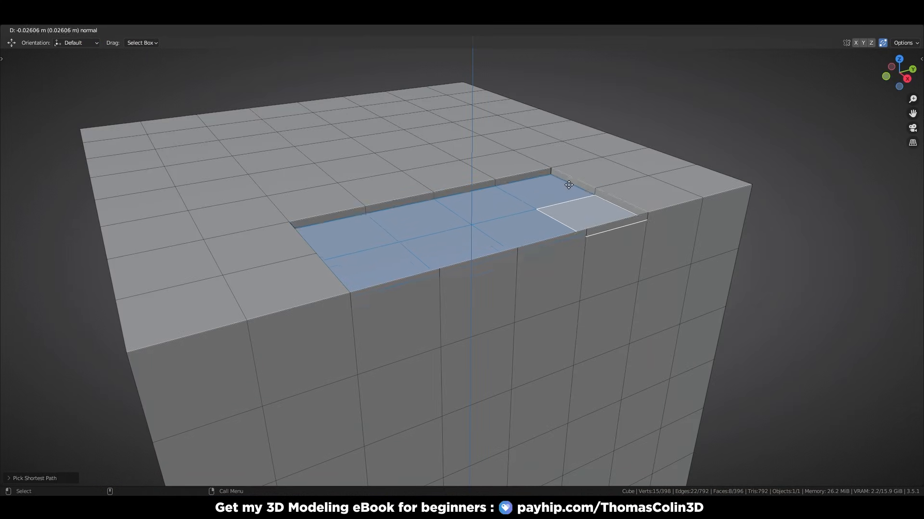
left_click(584, 234)
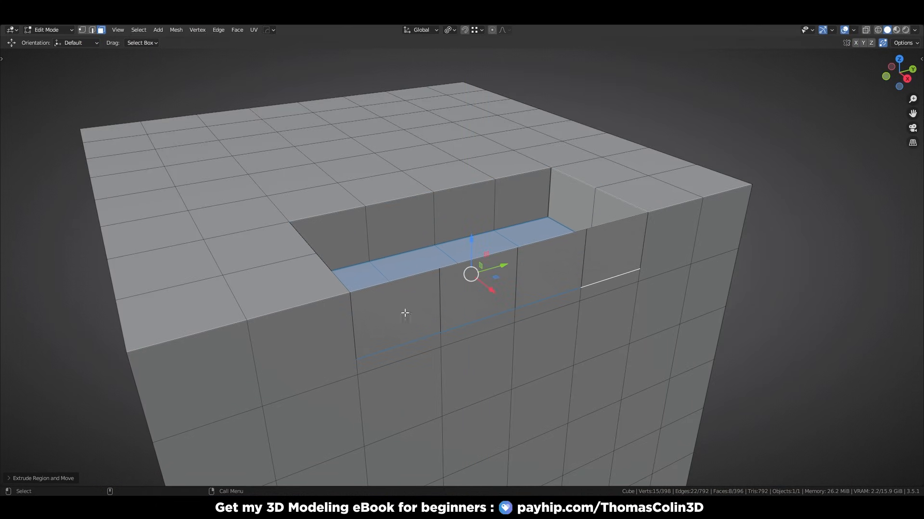
left_click(399, 313)
left_click(478, 291, "shift")
left_click(548, 269, "shift")
left_click(616, 253, "shift")
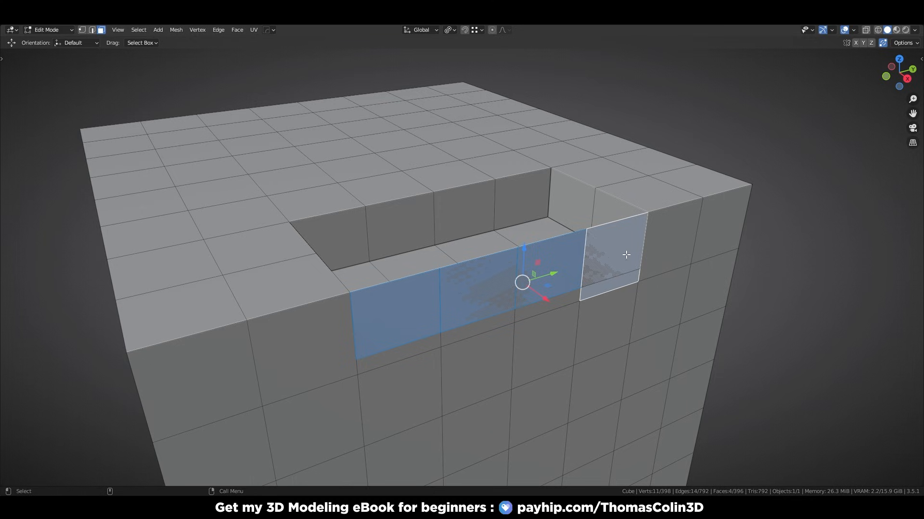
middle_click_drag(671, 212, 557, 204)
key("x")
left_click(556, 201)
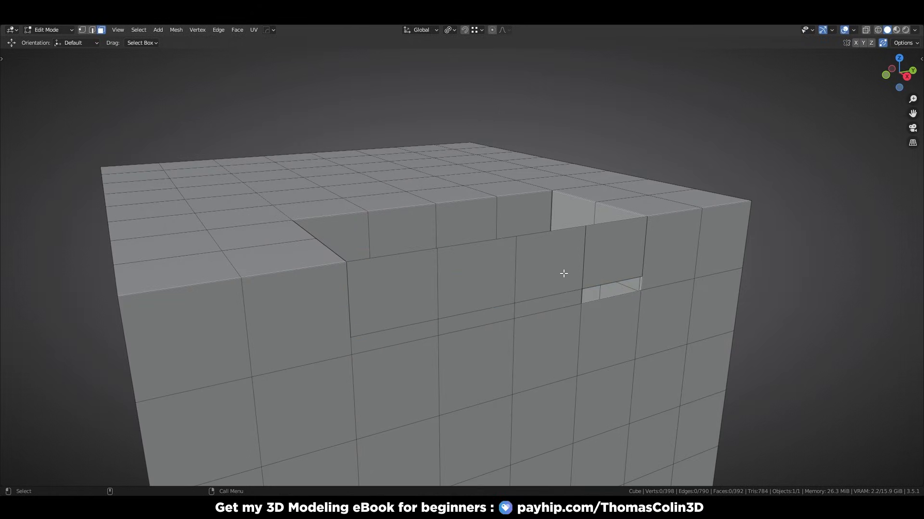
- Delete the remaining layer of four faces across the front opening of the recess
left_click(563, 273)
left_click(481, 287, "shift")
left_click(413, 295, "shift")
left_click(599, 262, "shift")
key("x")
left_click(480, 314)
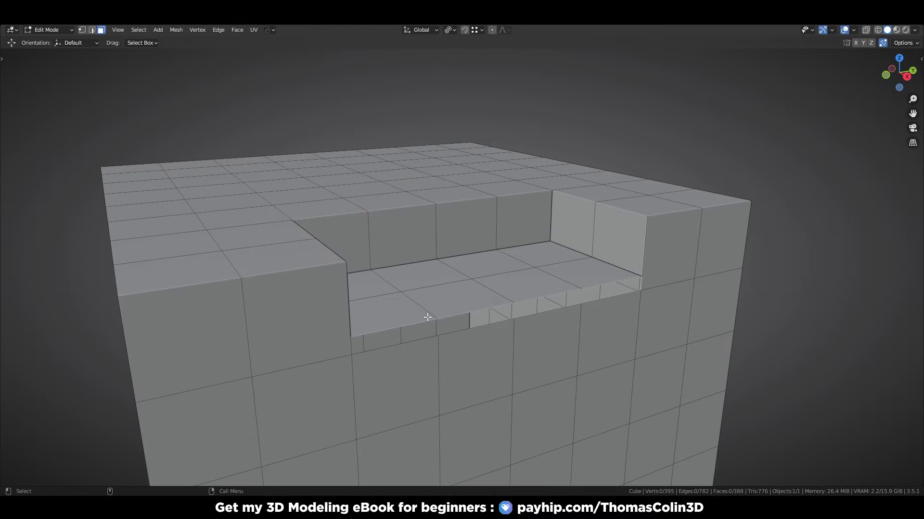
- Turn on snapping and add a horizontal loop cut to the cube's upper face row, snapped to the recess floor's corner
key("2")
left_click(686, 172, "alt")
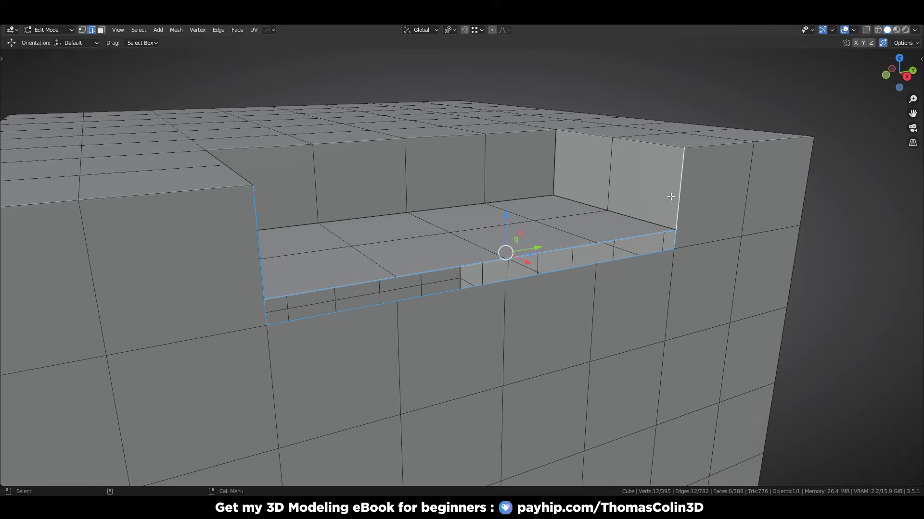
left_click(853, 236)
key("1")
left_click(673, 226)
key("g")
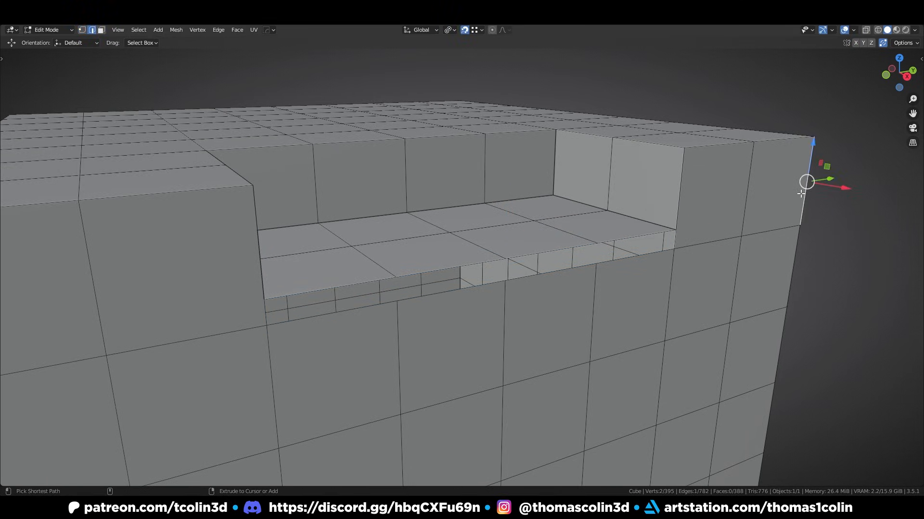
key("ctrl+r")
left_click(802, 192)
left_click(677, 221)
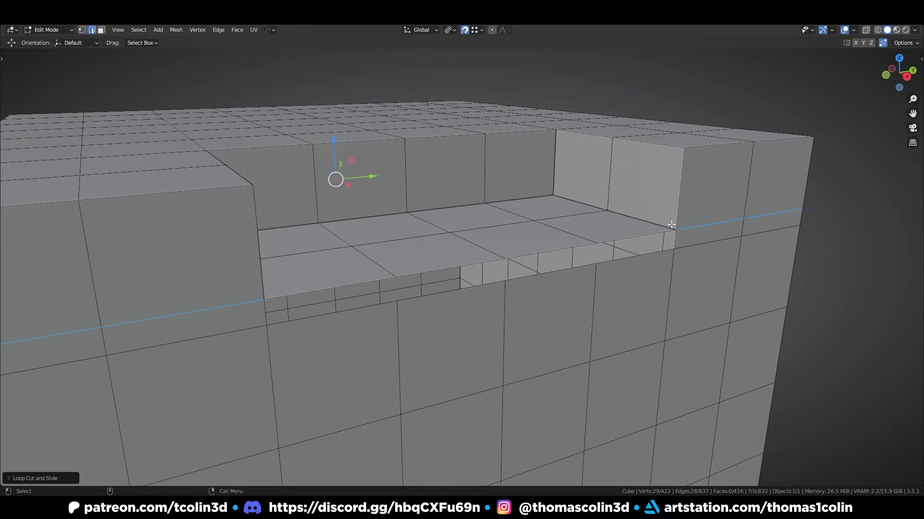
- Select the boundary of the narrow gap below the recess floor and close it with Grid Fill
left_click(622, 239, "alt")
left_click(235, 31)
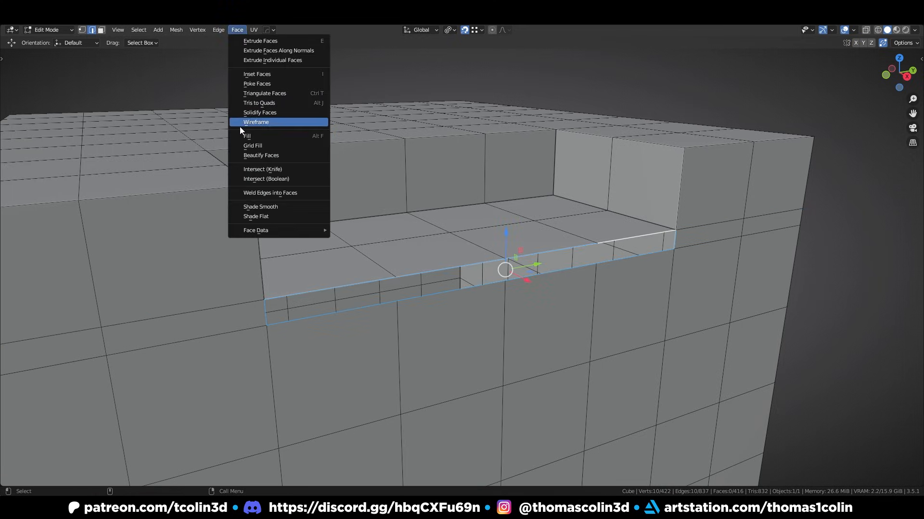
left_click(247, 148)
key("alt+a")
scroll(807, 275, "down", 4)
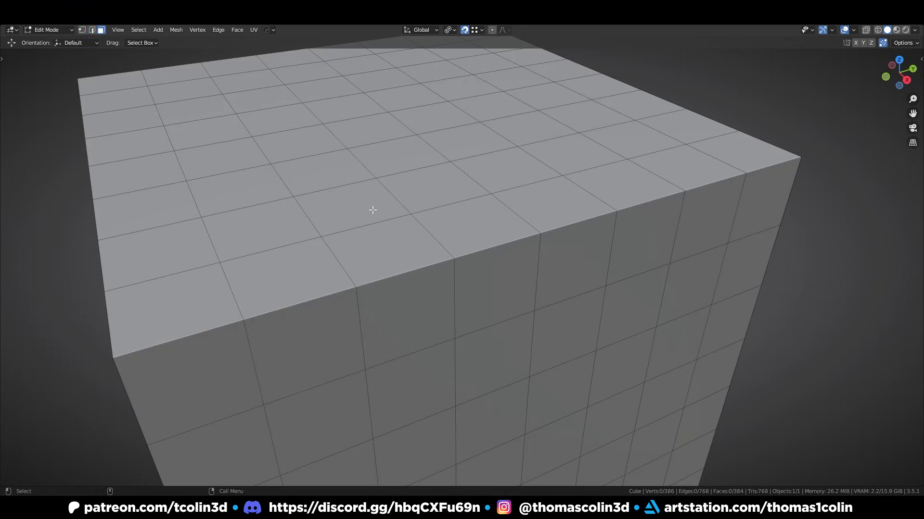
- Select the two-by-four block of top faces along the intact cube's edge, turn snapping off, and sink it with Extrude Manifold
left_click(372, 210)
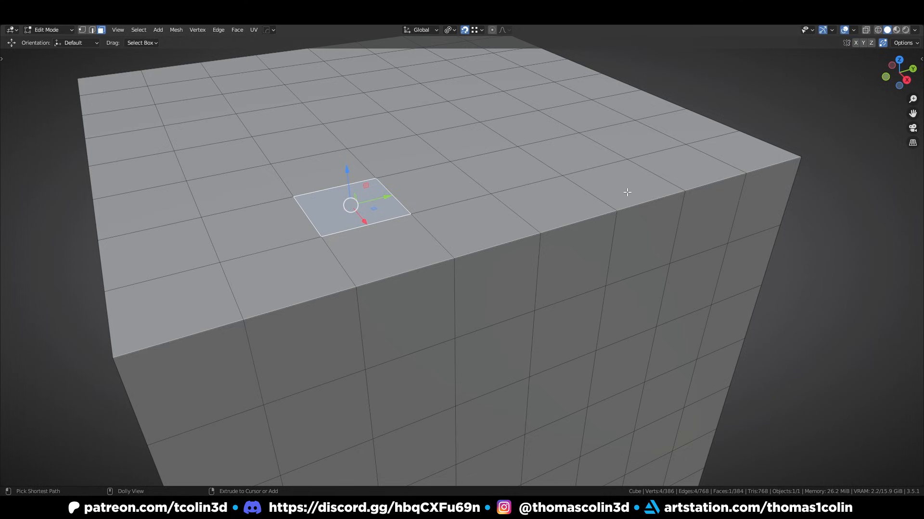
left_click(624, 183, "ctrl+shift")
key("shift+Tab")
key("alt+e")
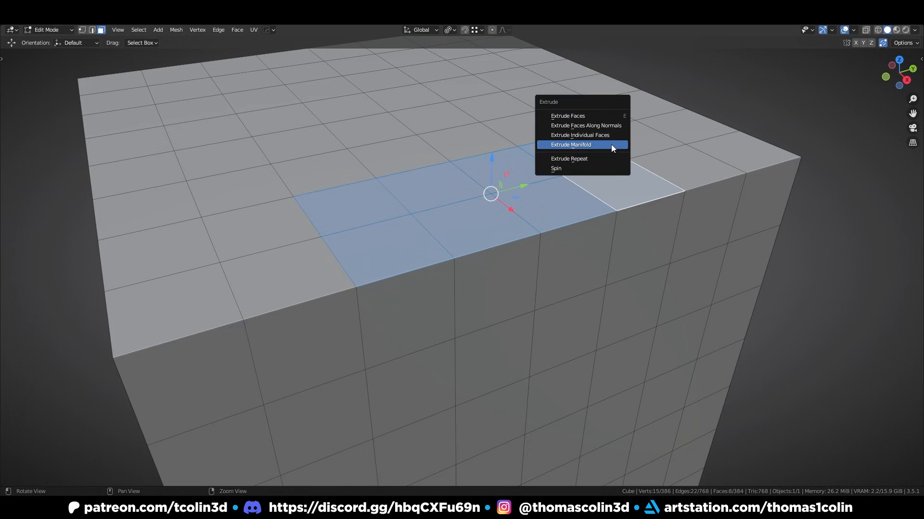
left_click(578, 145)
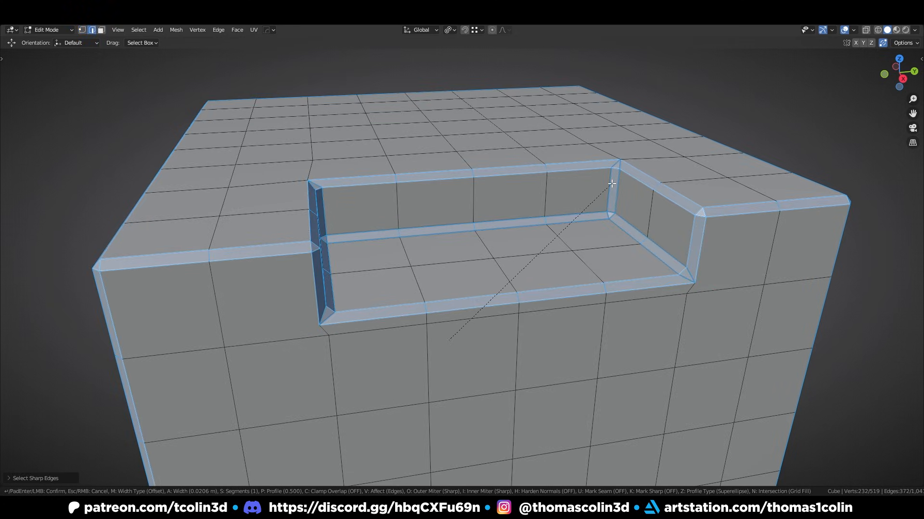
- Bevel the sharp edges 0.0206 m wide with 2 segments, shape 1.000 and another outer miter type, and dissolve the two selected edges below the recess corner
scroll(611, 184, "up", 1)
key("p")
left_click(777, 175)
left_click(26, 481)
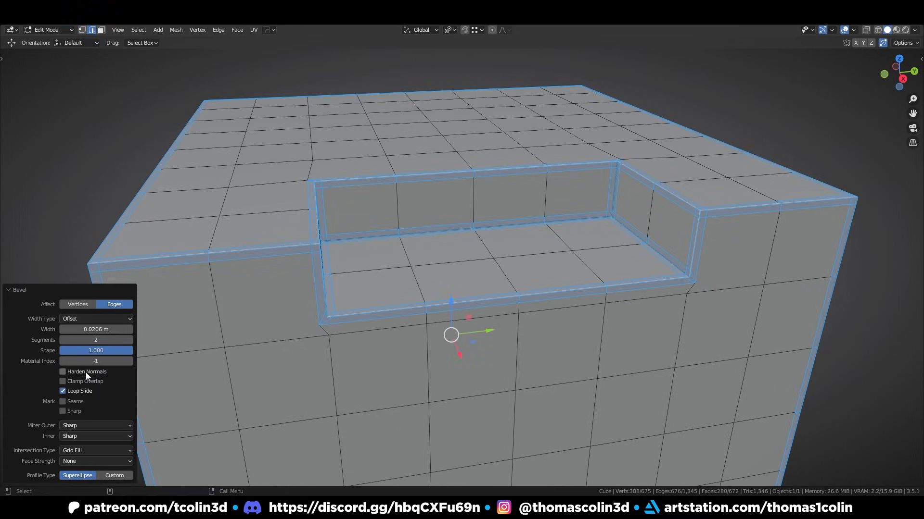
left_click(78, 425)
left_click(74, 458)
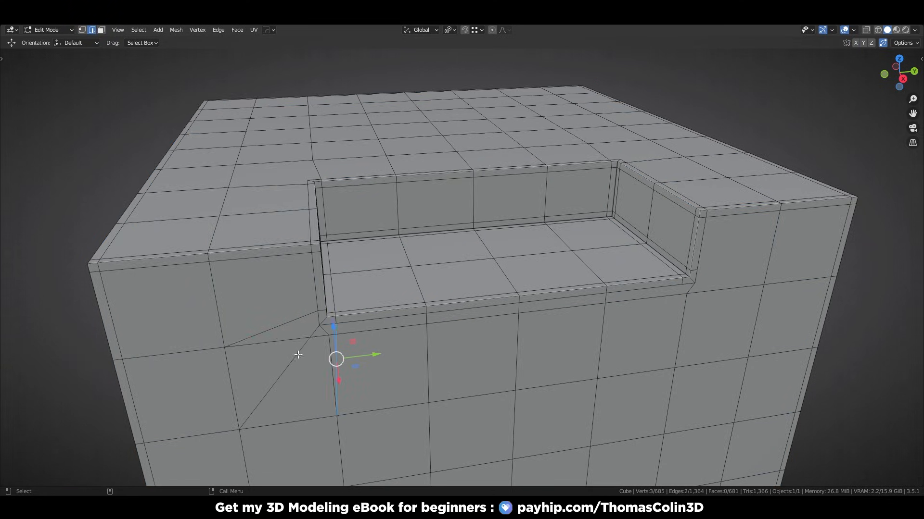
key("ctrl+x")
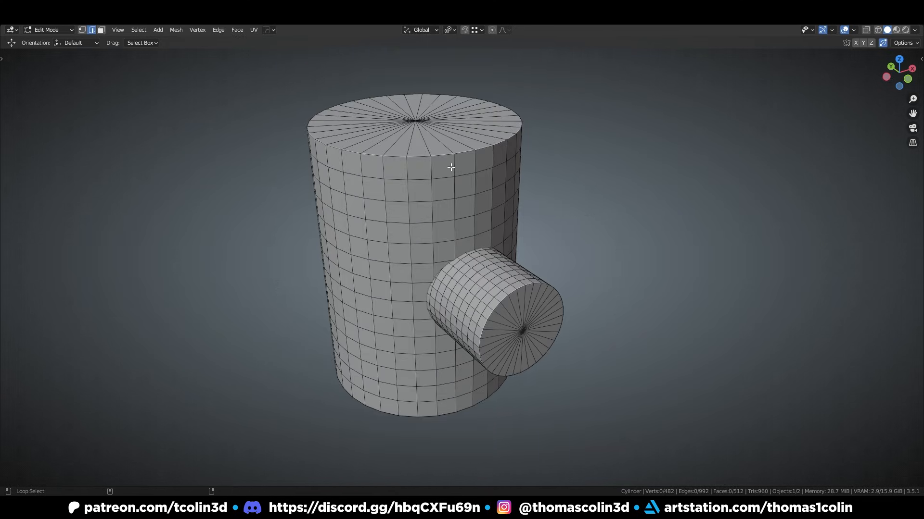
- Select one vertical profile edge loop on the large cylinder, invert the selection, and delete the rest of the mesh
left_click(452, 167, "alt")
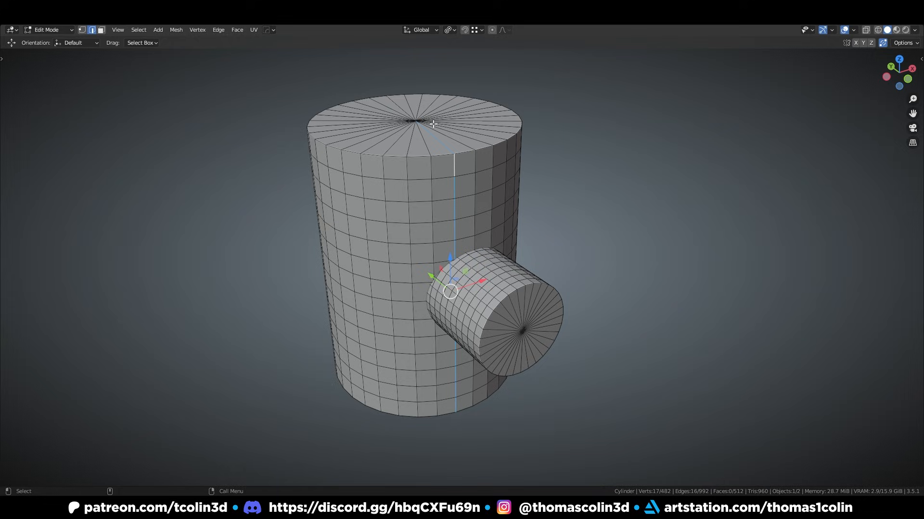
middle_click_drag(449, 184, 465, 322)
key("ctrl+i")
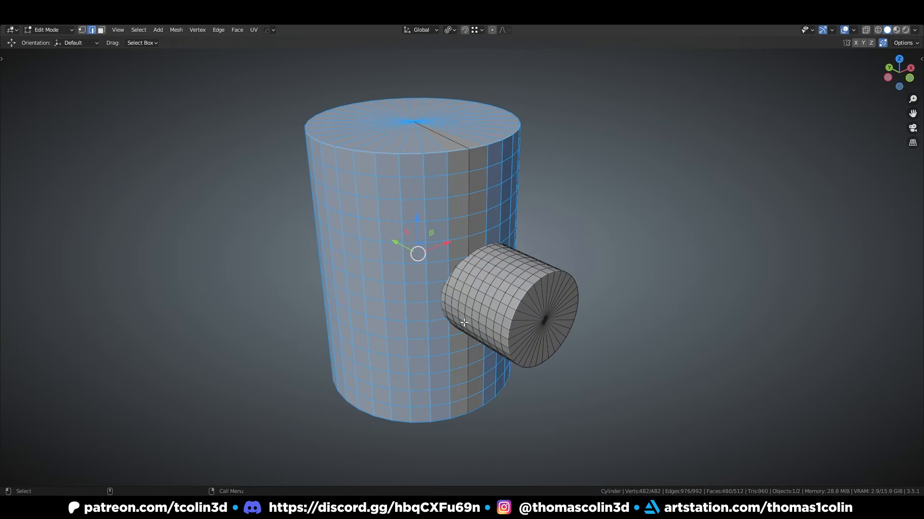
key("x")
left_click(436, 311)
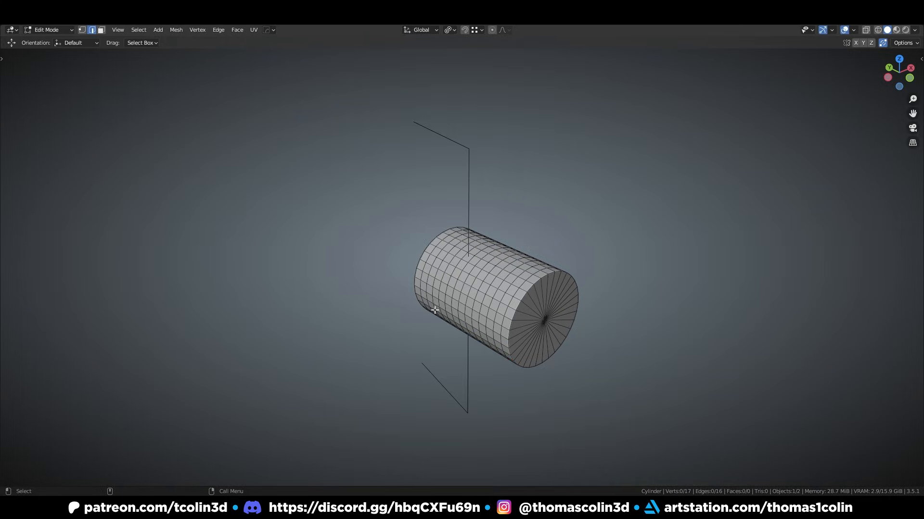
- Reduce the small cylinder to one lengthwise profile loop by deleting the inverted selection's edges, and return to Object Mode
left_click(542, 291, "alt")
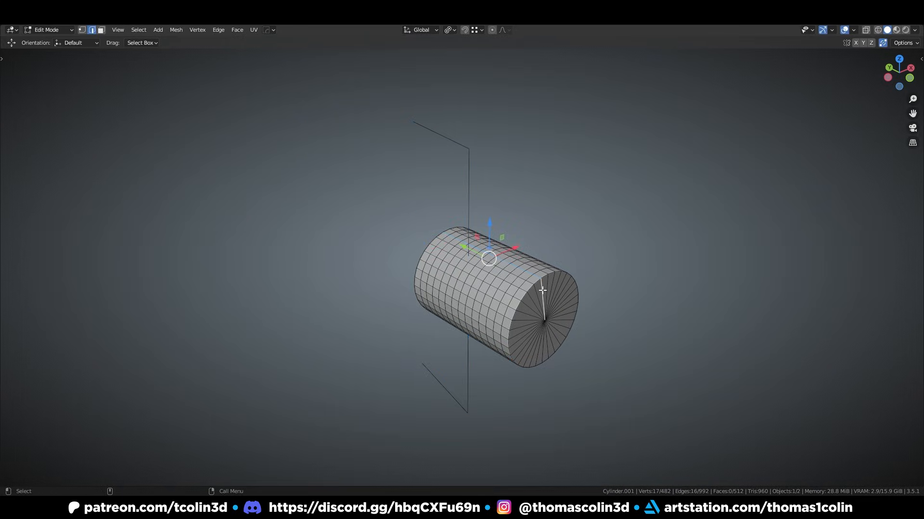
key("ctrl+i")
key("x")
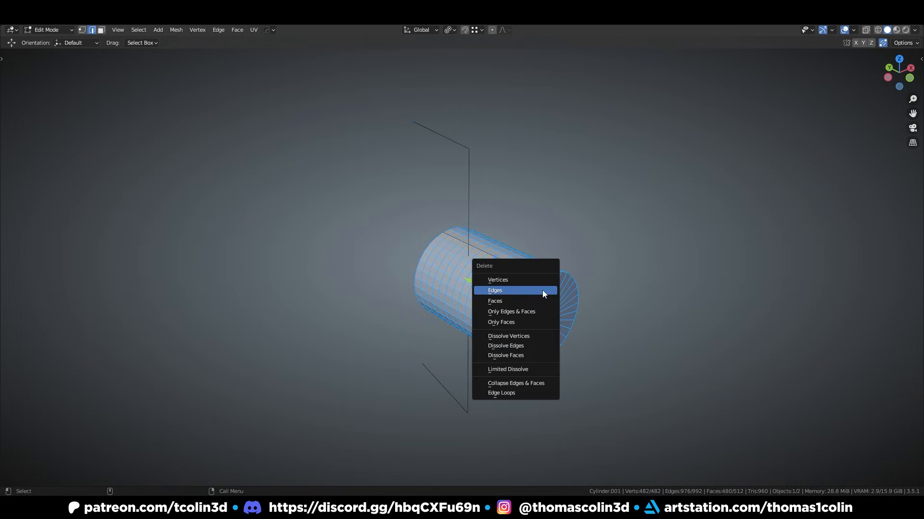
left_click(542, 292)
key("Tab")
left_click(605, 259)
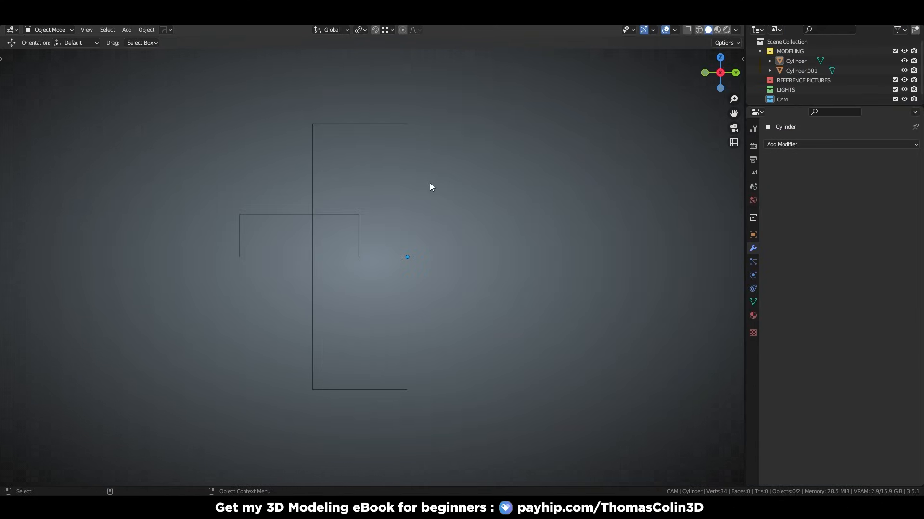
- Annotate the large profile with a vertical axis line and a curved rotation arrow around it
left_click(409, 123)
left_click_drag(408, 85, 407, 442)
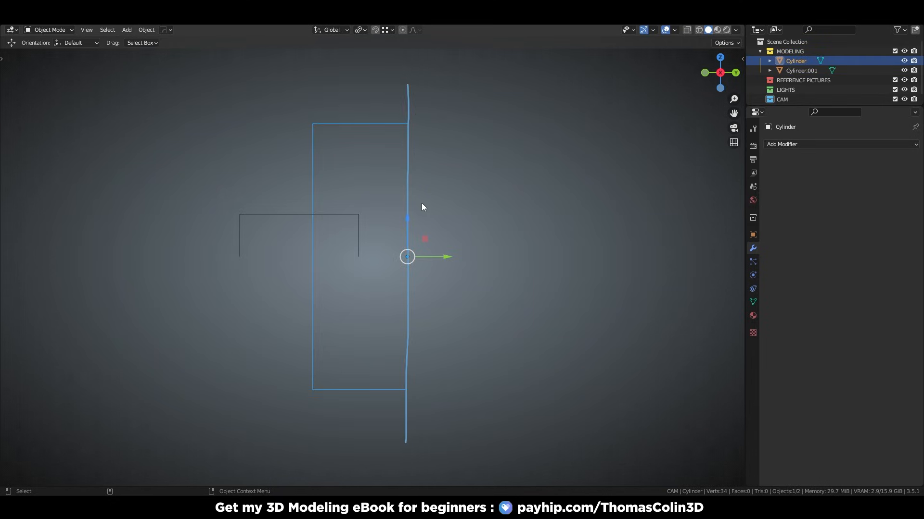
left_click(363, 260)
mouse_move(414, 254)
left_mouse_down()
mouse_move(355, 206)
mouse_move(464, 209)
mouse_move(433, 250)
mouse_move(464, 258)
left_mouse_up()
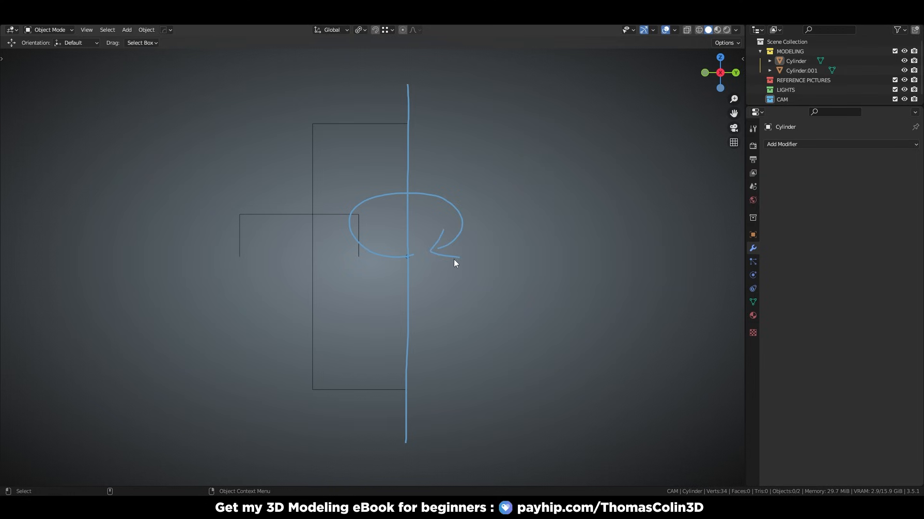
- Add a Screw modifier to the large cylinder's profile and set its viewport steps to 32
left_click(406, 313)
left_click(782, 145)
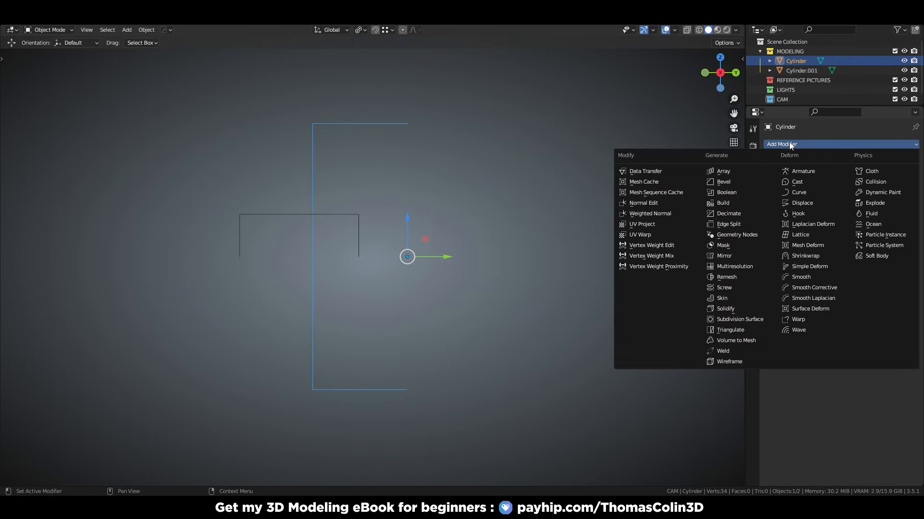
left_click(724, 287)
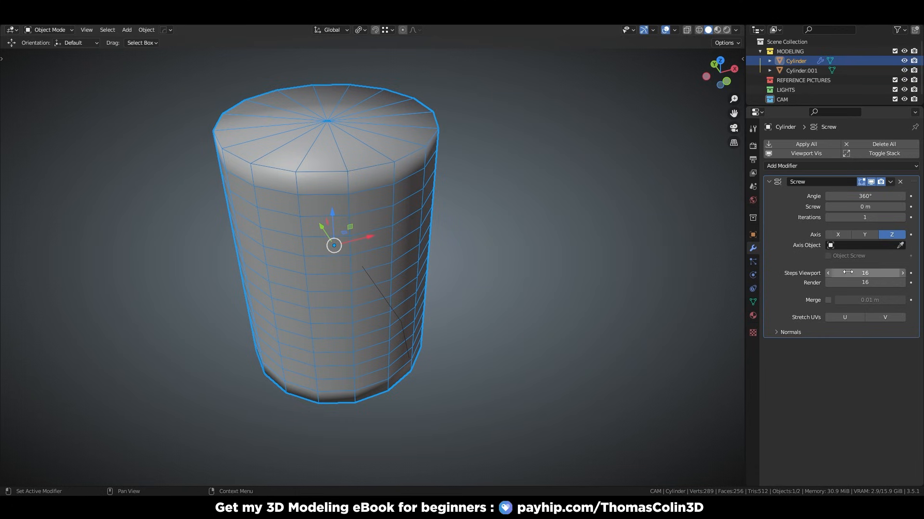
left_click(902, 273)
mouse_move(875, 273)
left_mouse_down()
mouse_move(889, 273)
mouse_move(850, 273)
mouse_move(885, 273)
mouse_move(866, 273)
left_mouse_up()
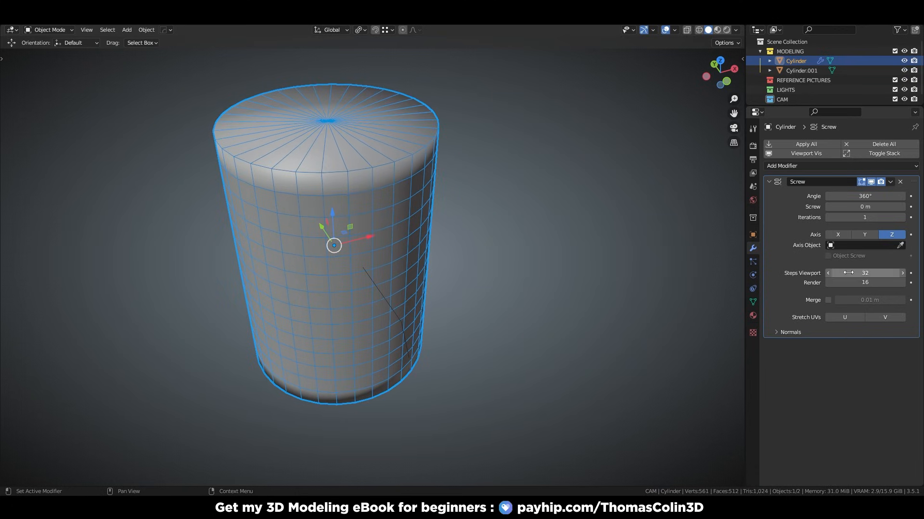
left_click(554, 221)
middle_click_drag(555, 220, 371, 261)
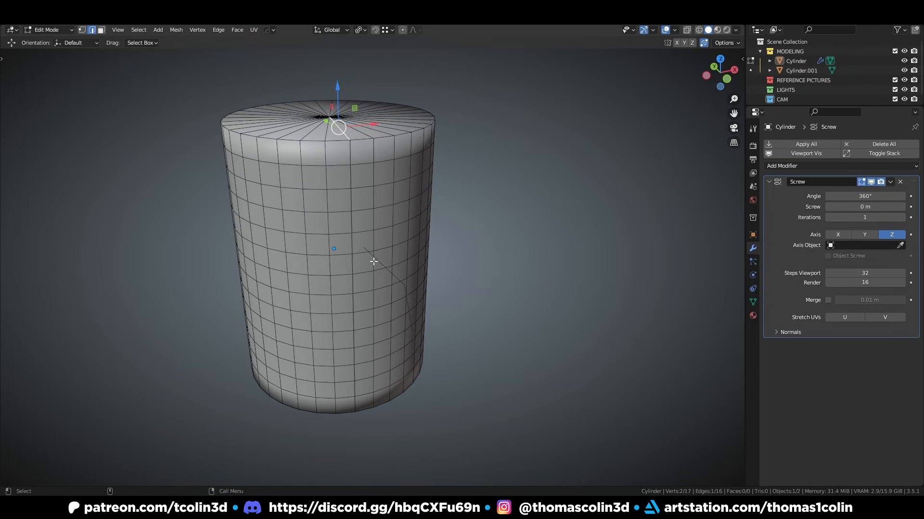
- Add a Screw modifier to the small cylinder's profile with 16 viewport steps
left_click(385, 267)
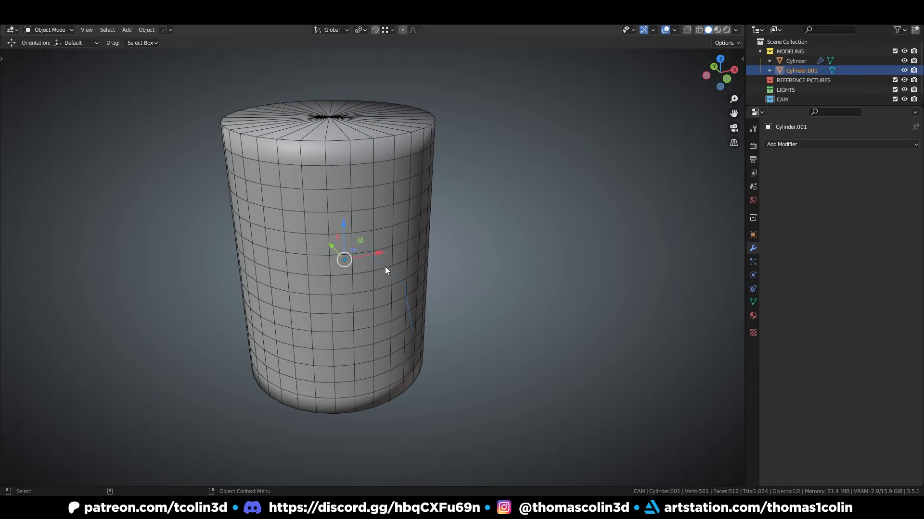
left_click(779, 145)
left_click(666, 289)
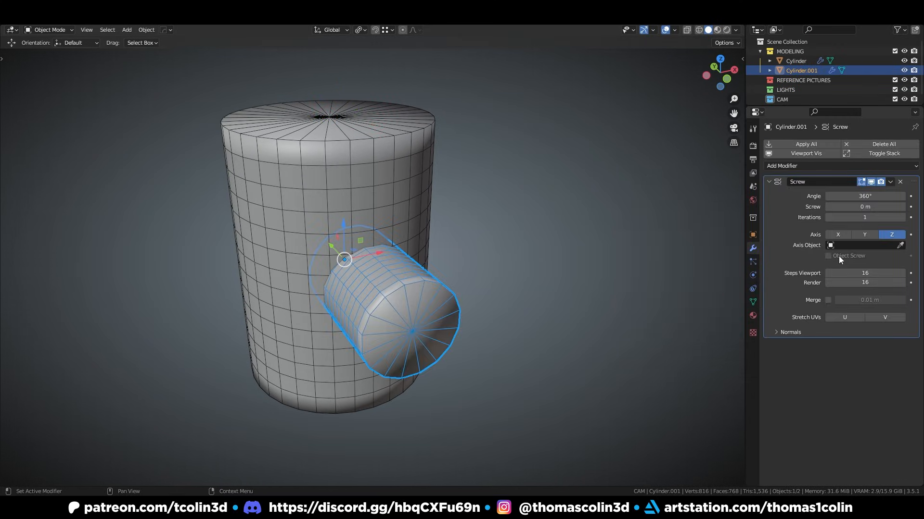
left_click(864, 272)
type("1")
key("Return")
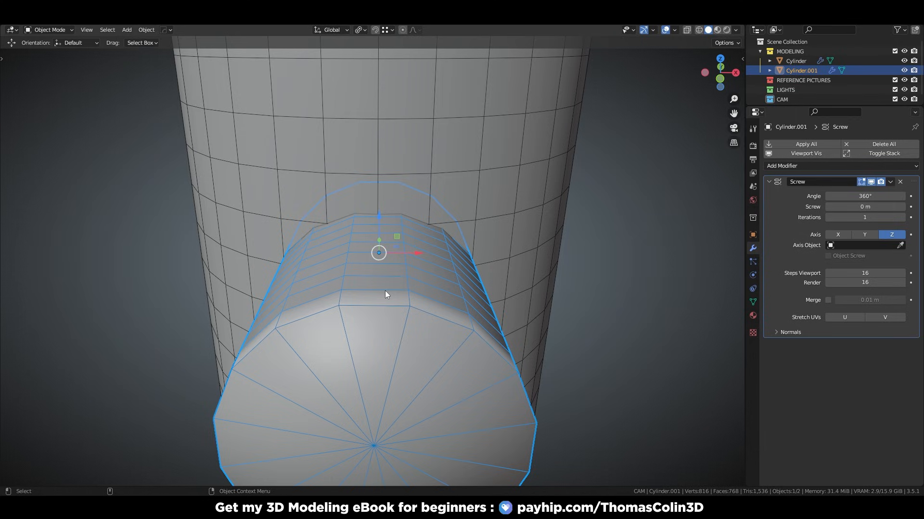
- Rotate the small cylinder 11.25° around the global Y axis
type("r")
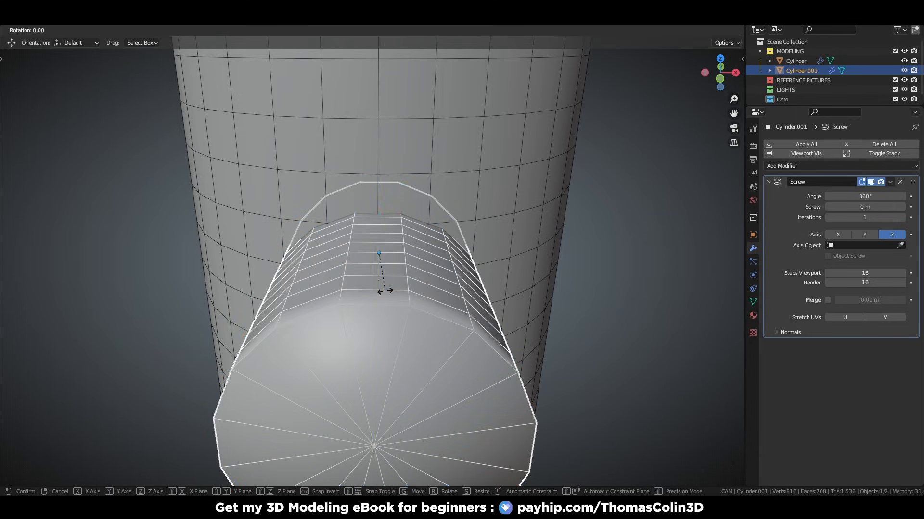
type("y11.25")
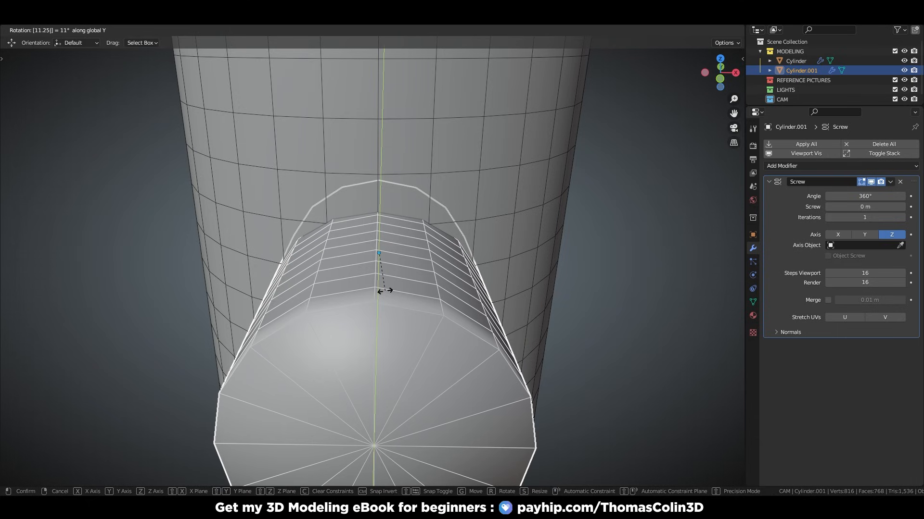
key("Return")
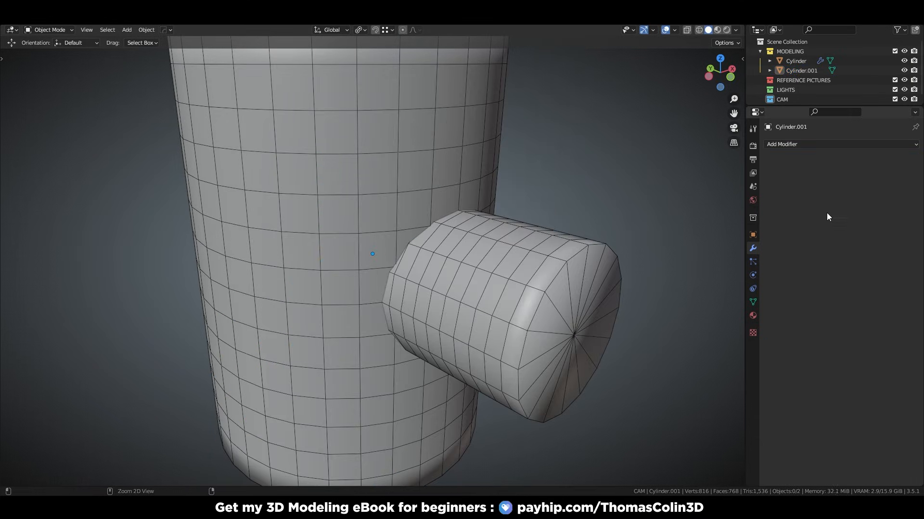
- Apply the large cylinder's Screw modifier and cut the small cylinder out of it with an applied Boolean difference
left_click(413, 202)
key("ctrl+a")
left_click(477, 279, "shift")
left_click(415, 202, "shift")
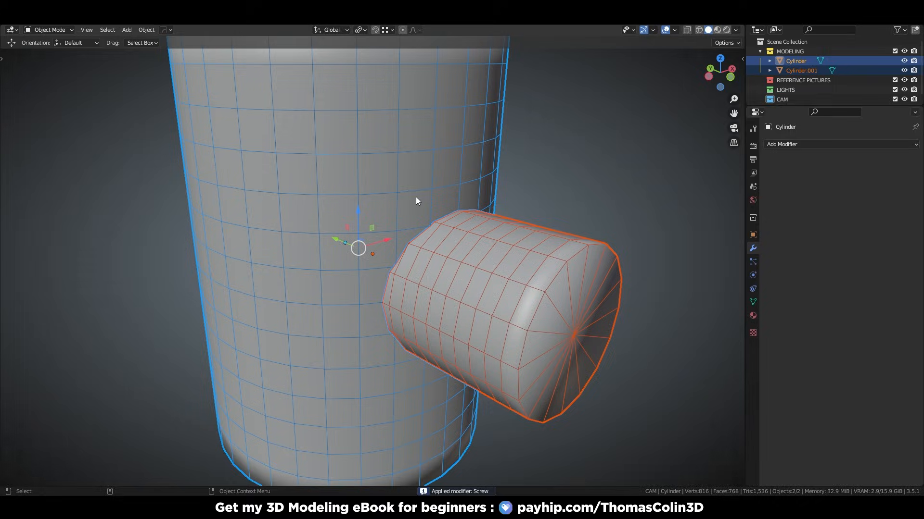
key("ctrl+shift+KP_Subtract")
key("ctrl+a")
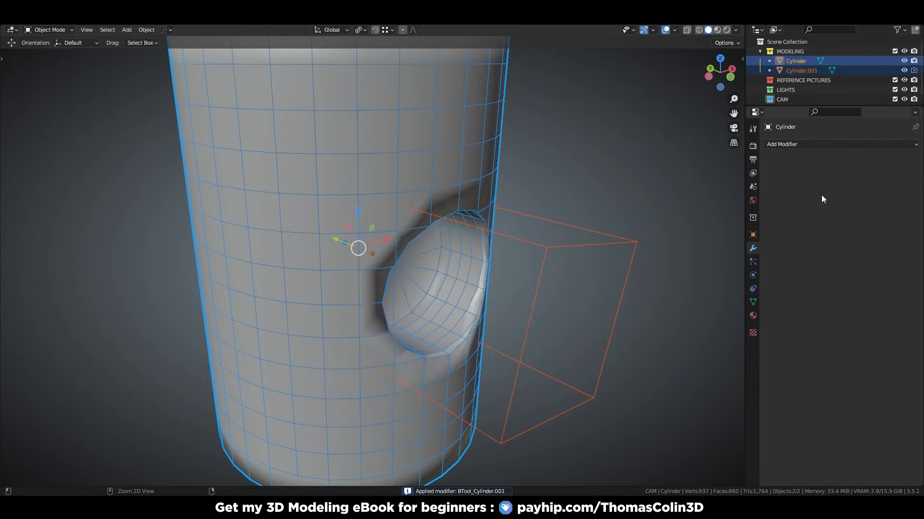
- Enable snapping and merge the stray grid vertex on the hole's upper-left rim into the neighbouring rim corner above it
left_click(464, 30)
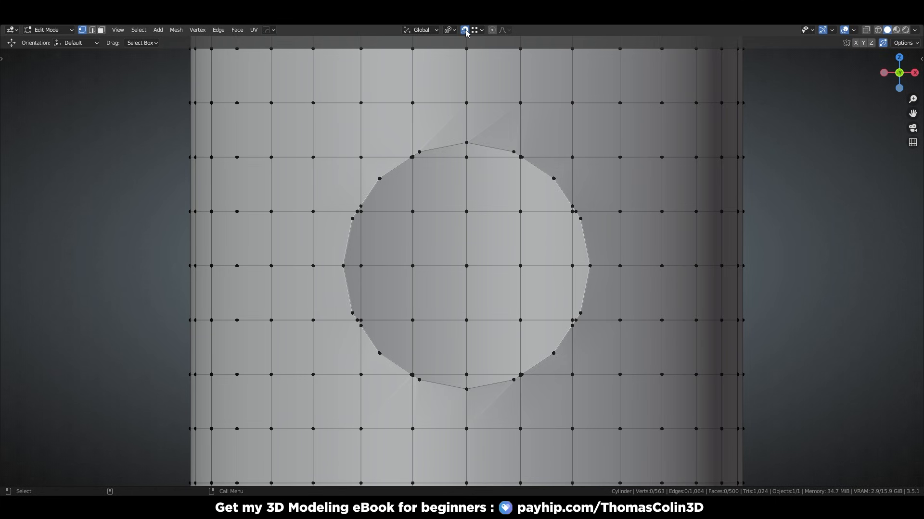
left_click(476, 29)
middle_click_drag(467, 149, 449, 265, "alt")
right_click_drag(373, 271, 576, 225, "alt")
left_click(441, 272)
key("g")
left_click(466, 250)
- Dissolve the horizontal grid edge ending at the upper-left rim, and connect the adjacent rim corner to the grid vertex above it
right_click_drag(467, 251, 404, 299, "alt")
key("2")
left_click(409, 275)
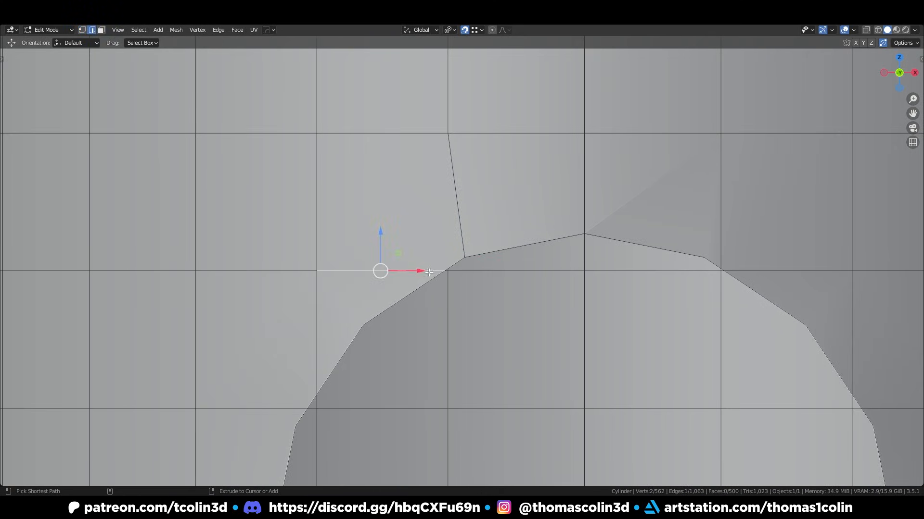
key("ctrl+x")
key("1")
left_click(363, 326)
left_click(317, 133, "shift")
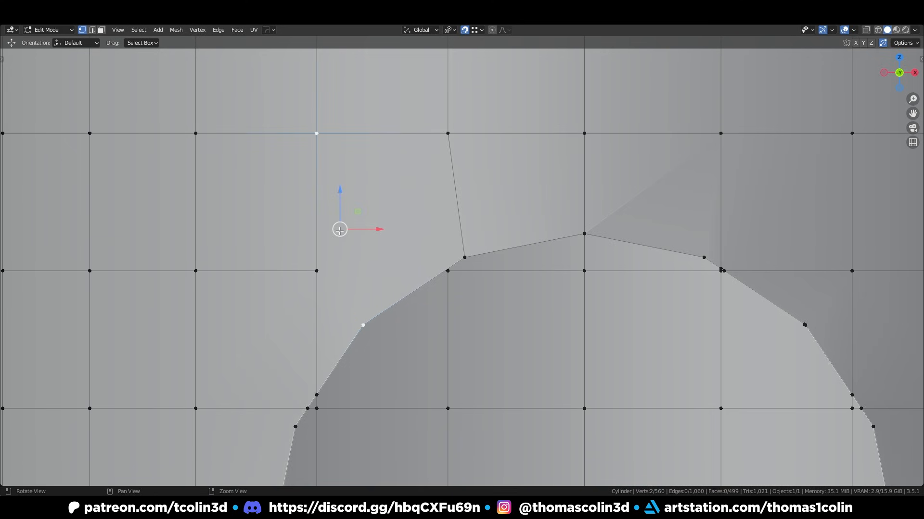
key("j")
- Merge the next stray vertex down the hole's left rim into the corner below it, and dissolve the short vertical edge above the rim
scroll(396, 241, "down", 3)
scroll(414, 269, "up", 2)
left_click(402, 276)
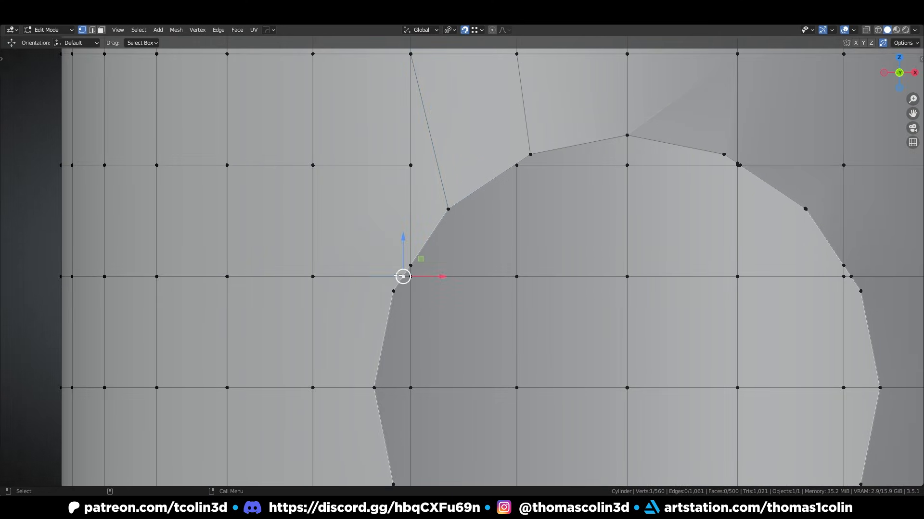
key("g")
left_click(392, 291)
key("2")
left_click(412, 201)
- Connect the grid vertex left of the hole to the upper-left rim corner and dissolve the leftover vertical grid edge between the new edges
scroll(412, 201, "down", 2)
key("1")
left_click(355, 193)
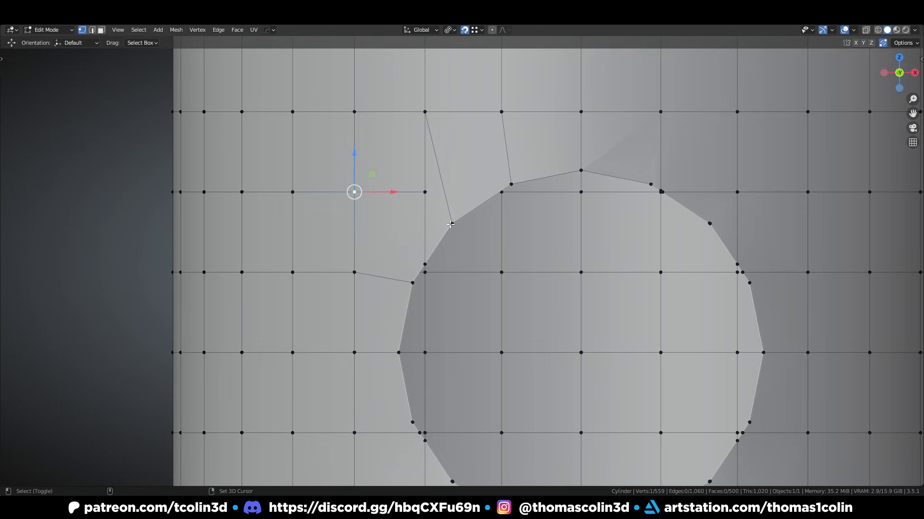
left_click(451, 224, "shift")
key("j")
key("2")
left_click(422, 179)
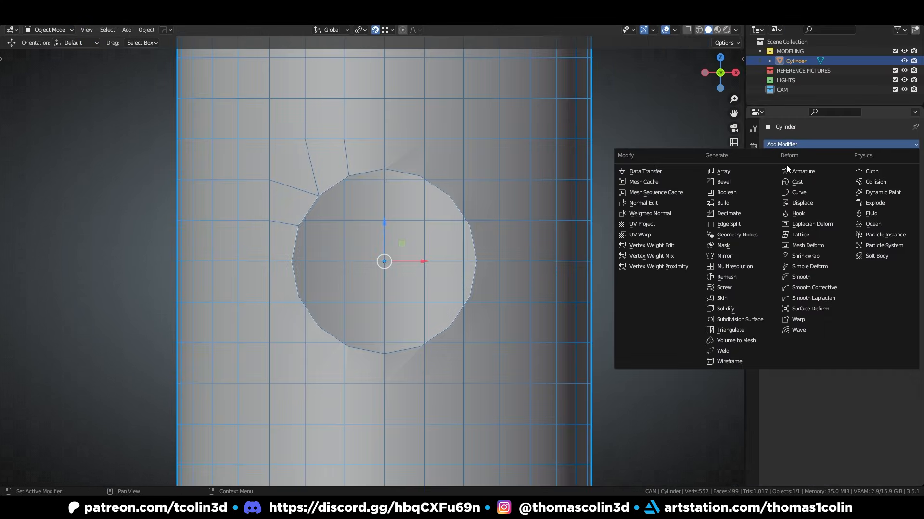
- Mirror the cleaned quarter on X and Z with Bisect on both axes and Flip on X, and apply the Mirror modifier
left_click(725, 256)
left_click(892, 198)
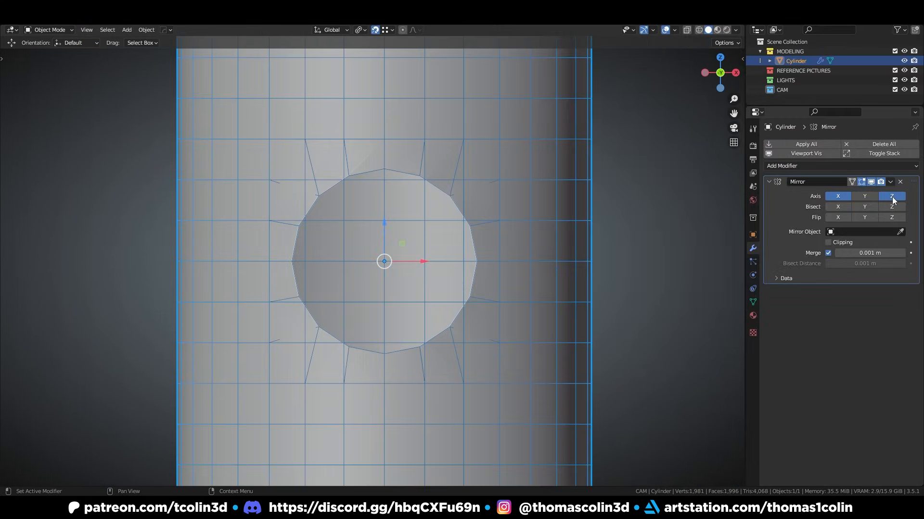
left_click(891, 207)
left_click(839, 207)
left_click(839, 218)
key("ctrl+a")
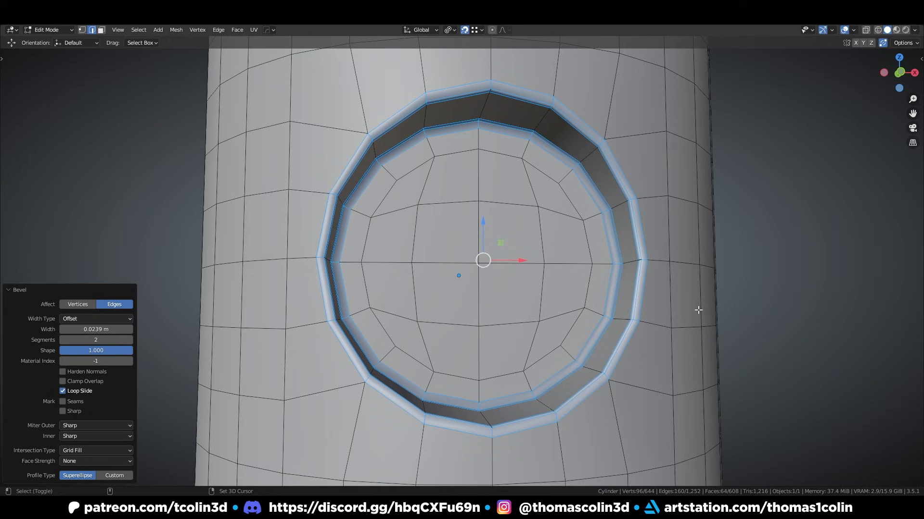
- Disable Loop Slide for the bevel on the recess's edge loops and set its segments to 4
left_click(63, 391)
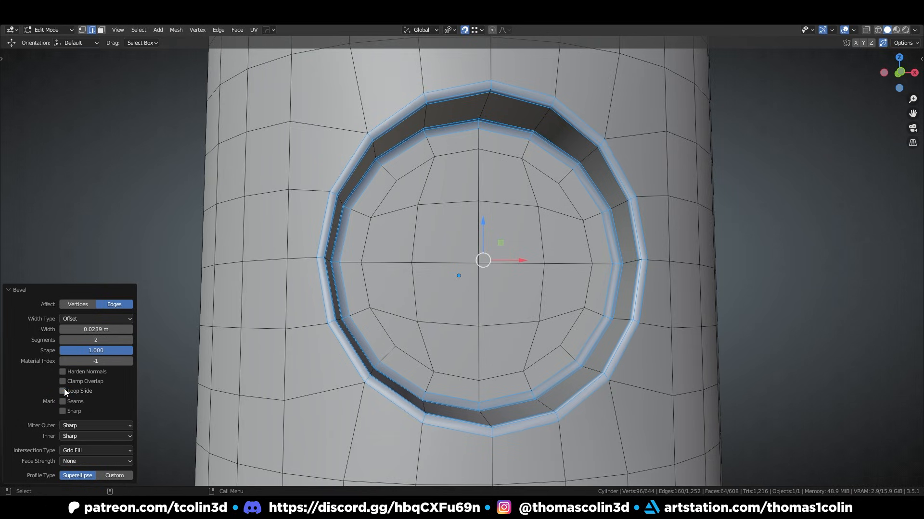
left_click(130, 339)
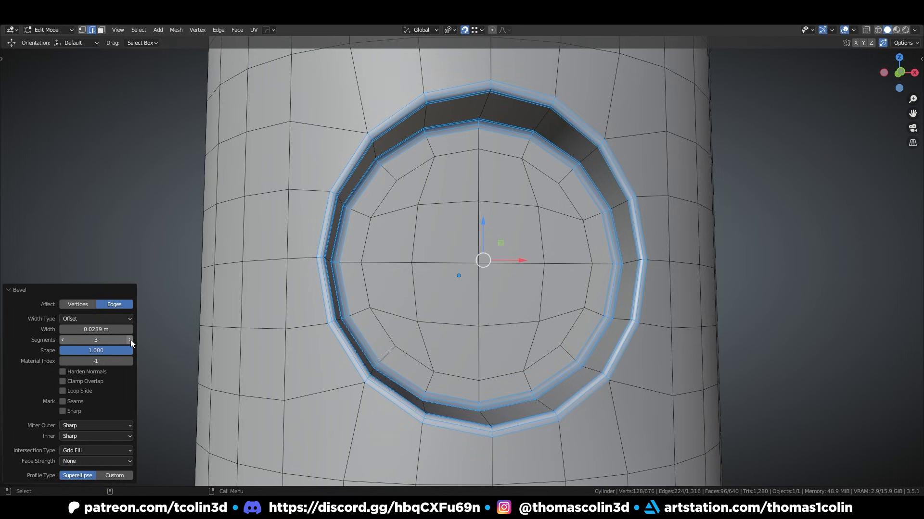
left_click(130, 339)
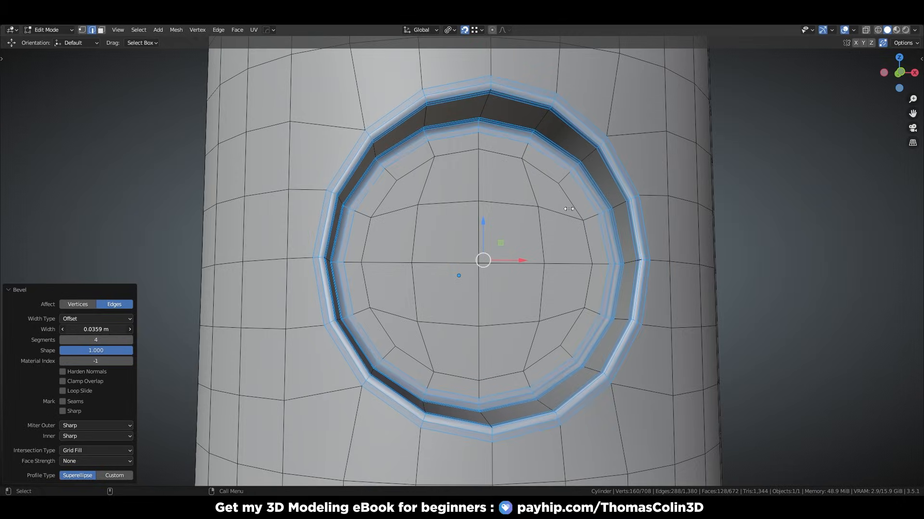